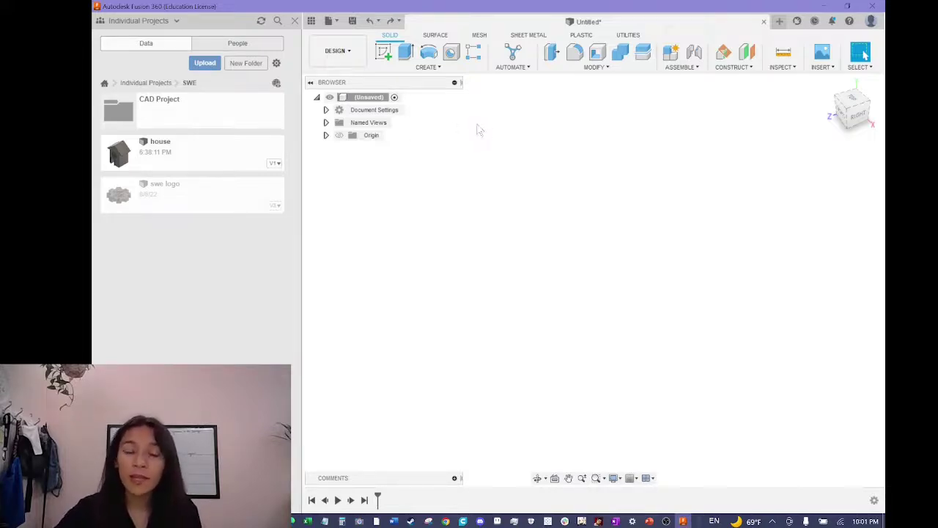
- Sketch a 1 in diameter circle centred on the origin on the horizontal plane and finish the sketch
left_click(384, 55)
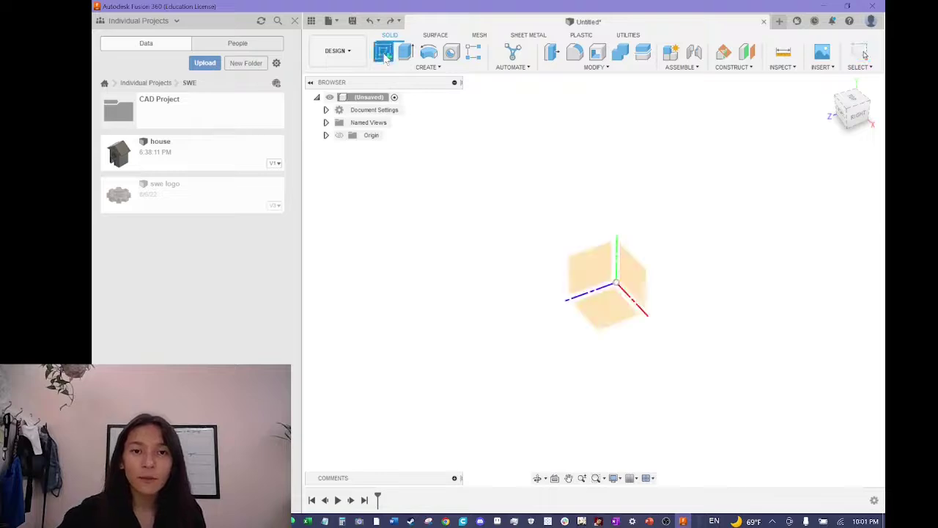
left_click(605, 311)
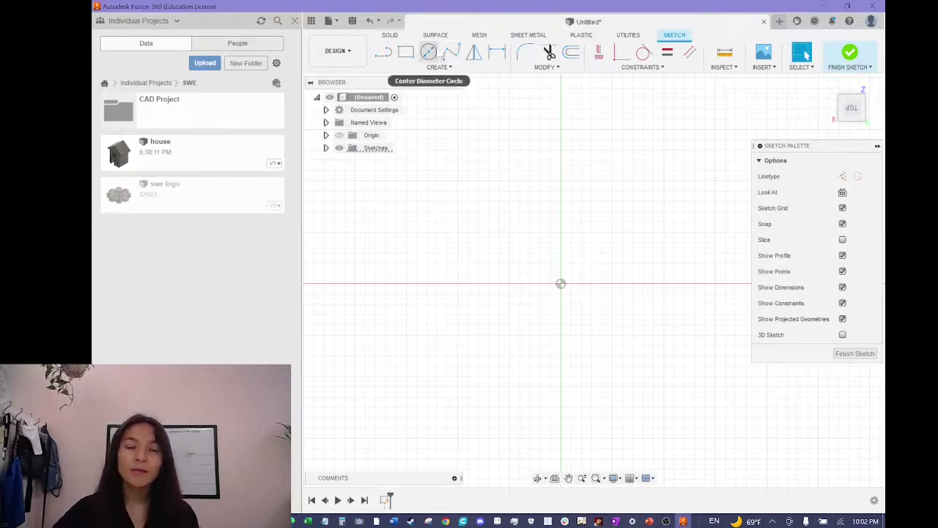
left_click(429, 53)
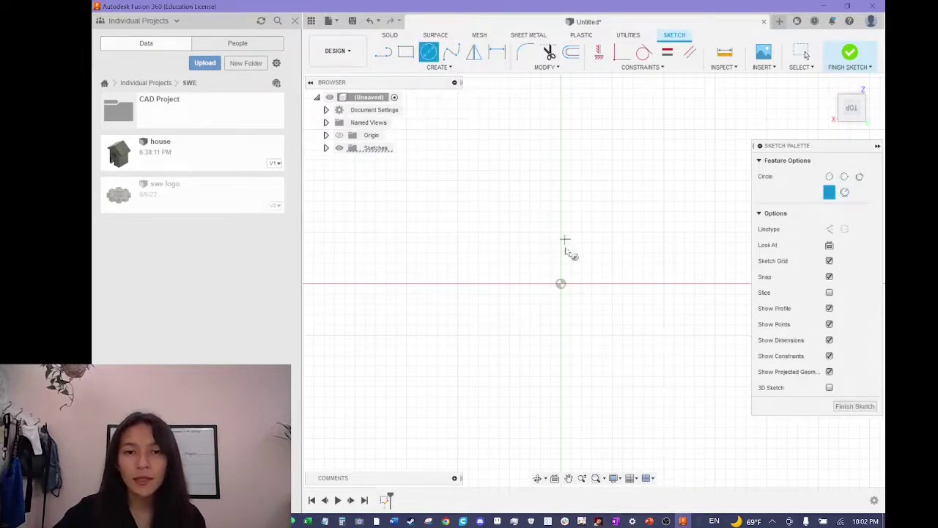
left_click(560, 283)
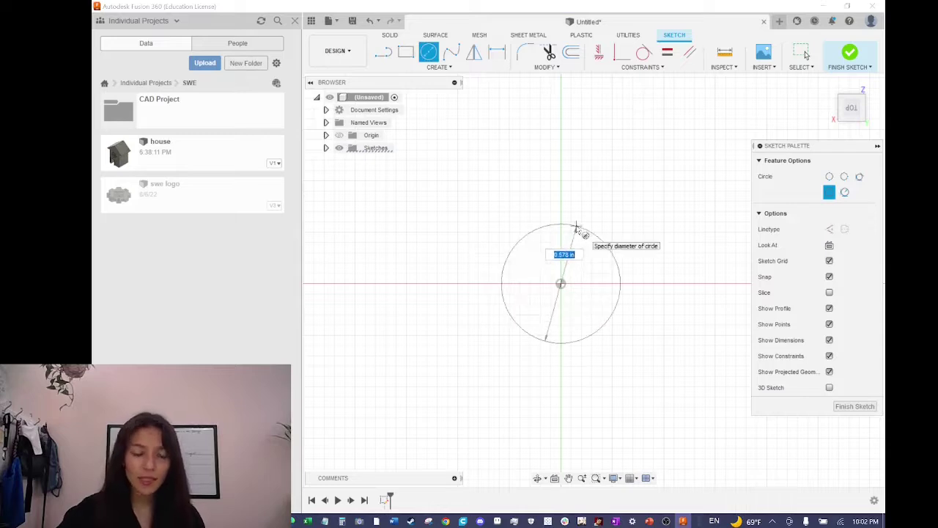
type("1")
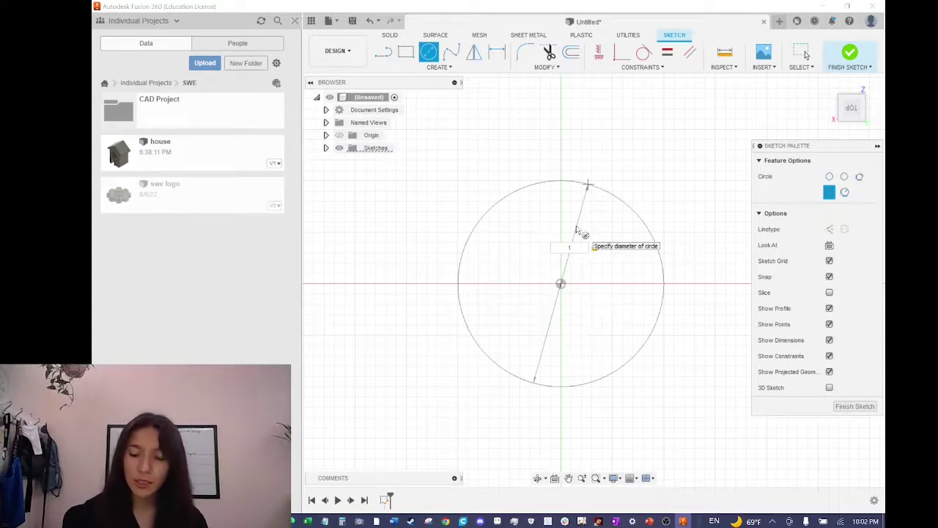
key("Return")
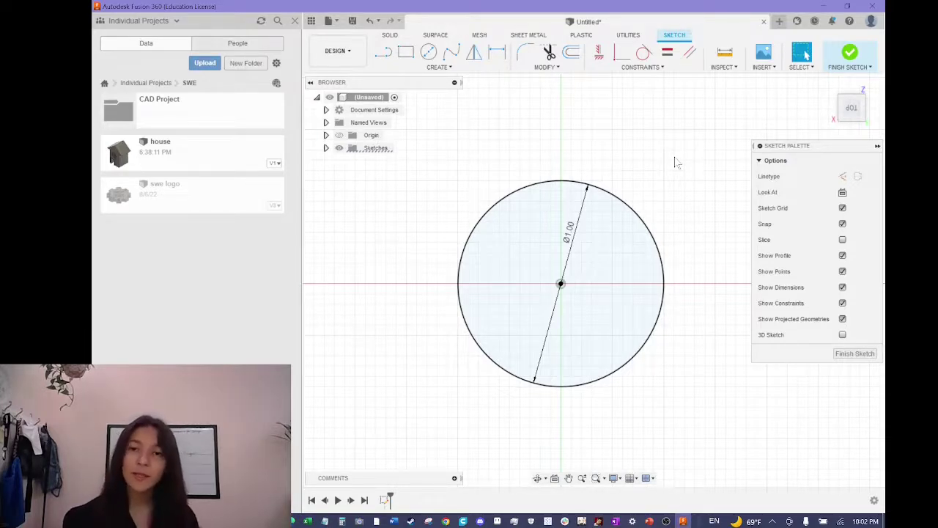
left_click(848, 58)
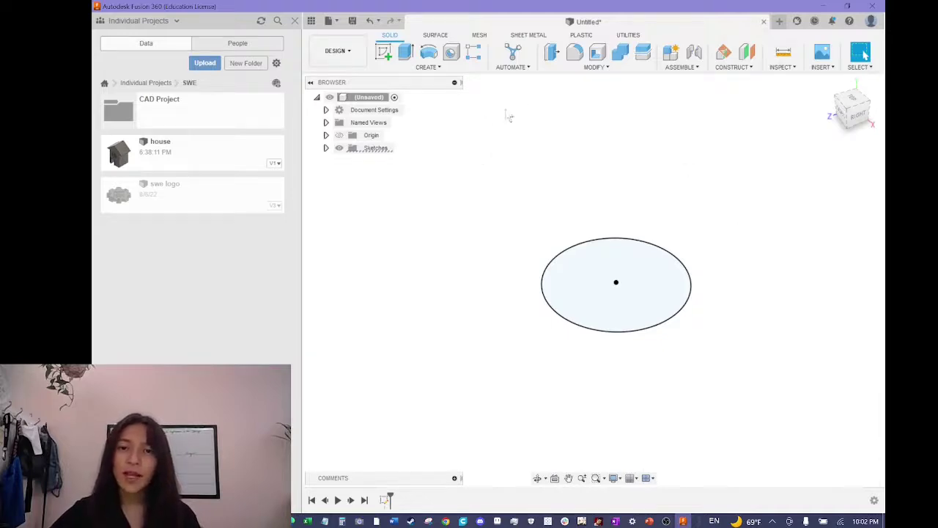
- Create an offset construction plane 1.25 in above the circle profile
left_click(749, 58)
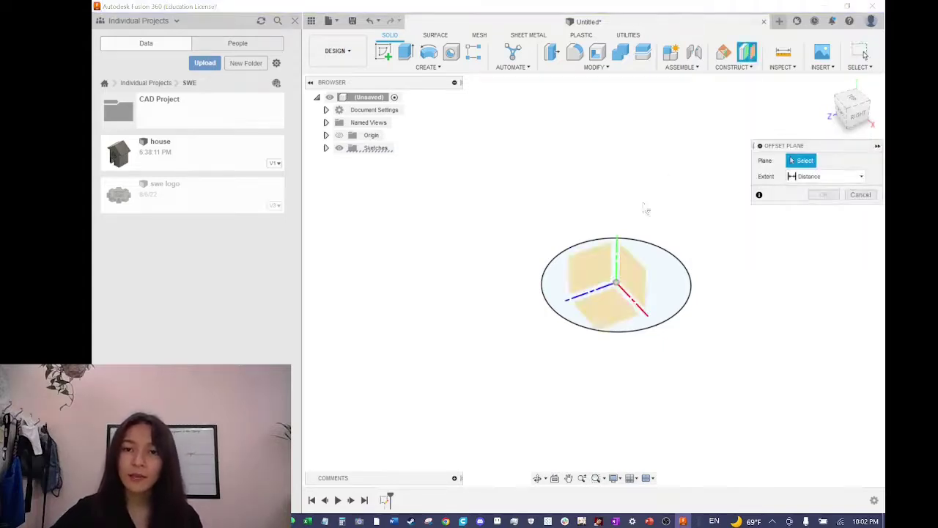
mouse_move(853, 111)
left_mouse_down()
mouse_move(850, 101)
mouse_move(831, 110)
mouse_move(841, 113)
left_mouse_up()
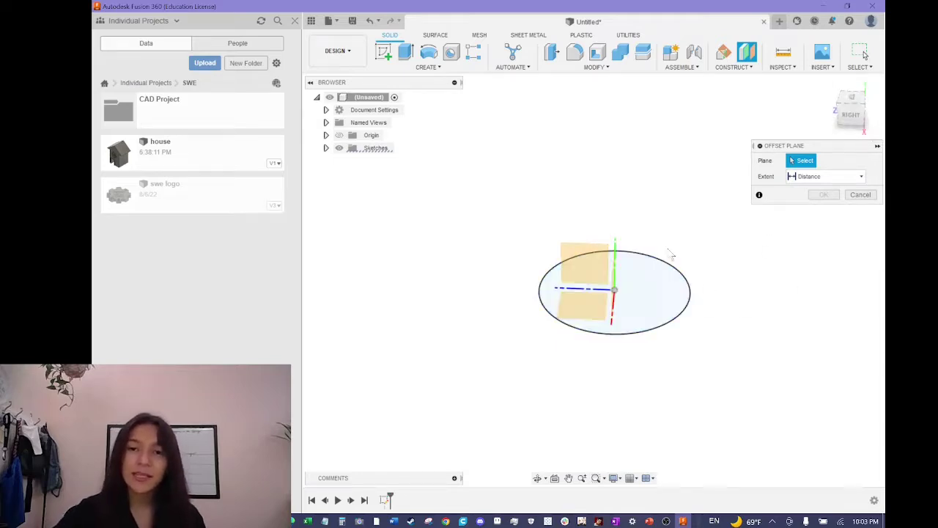
left_click(656, 292)
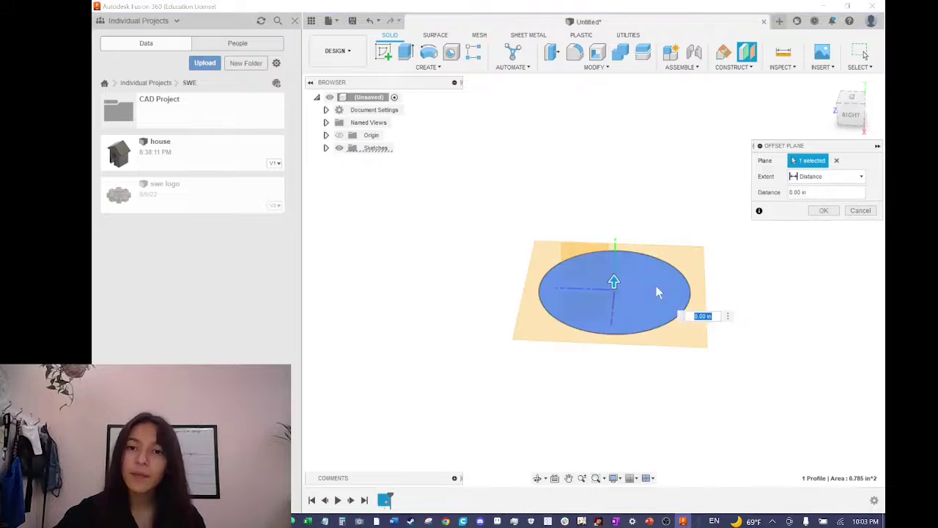
left_click(850, 115)
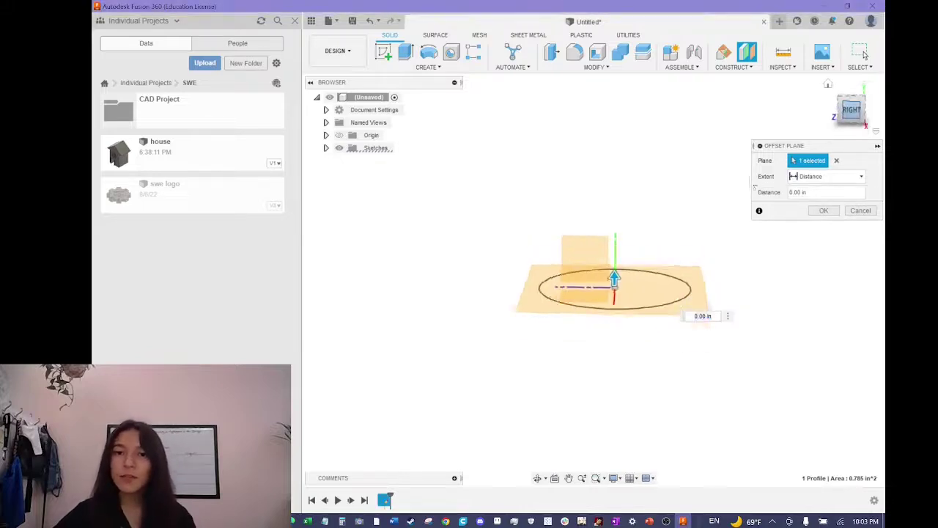
mouse_move(845, 117)
left_mouse_down()
mouse_move(842, 129)
mouse_move(845, 121)
left_mouse_up()
left_click_drag(614, 275, 659, 167)
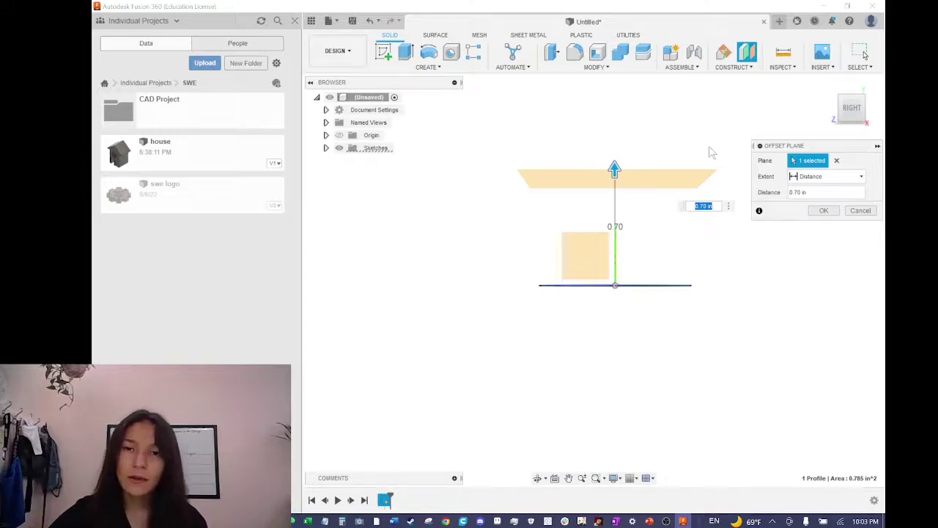
middle_click_drag(691, 160, 661, 216)
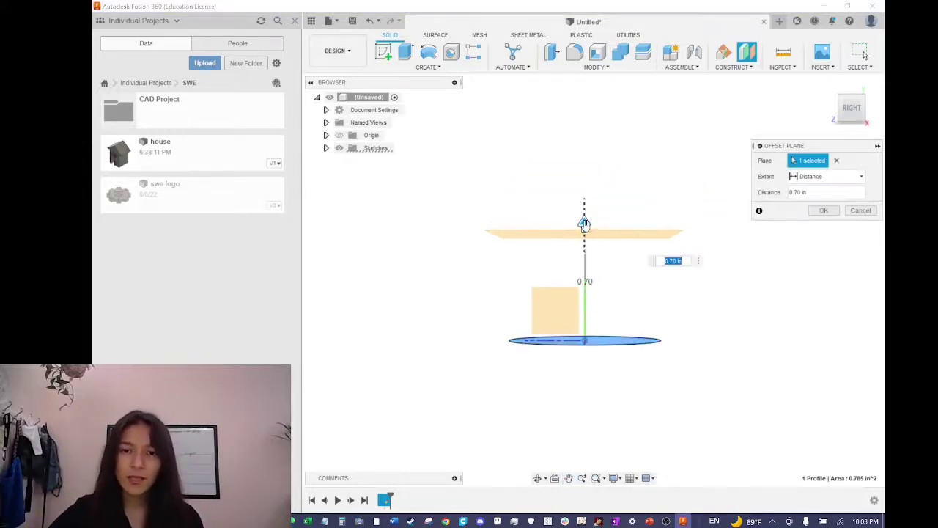
left_click_drag(584, 223, 597, 165)
key("Return")
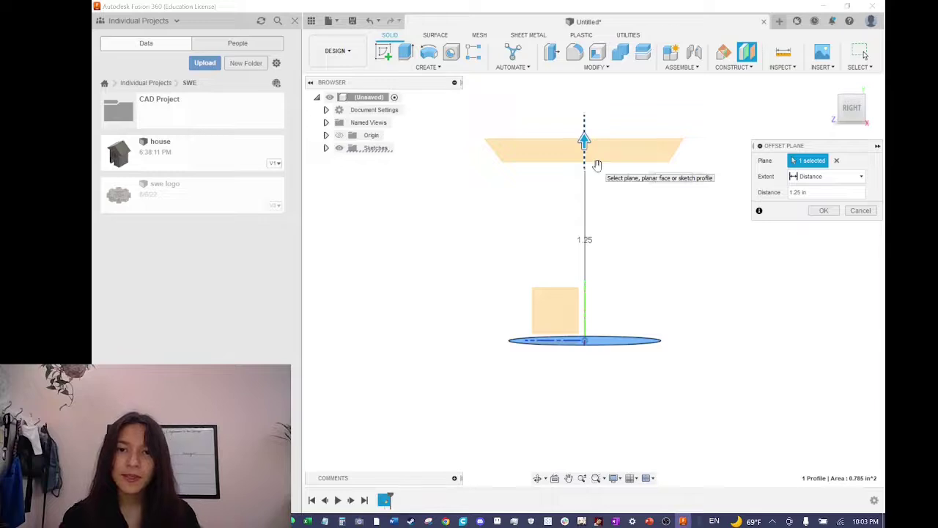
key("Return")
- Sketch a 1.25 in diameter circle centred on the origin on the offset plane and finish the sketch
left_click_drag(847, 110, 827, 140)
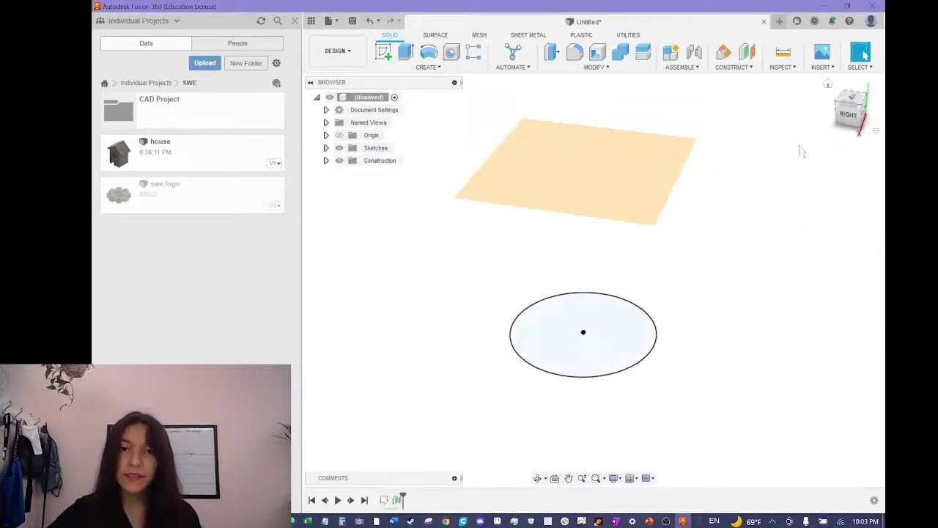
left_click(383, 51)
left_click(578, 142)
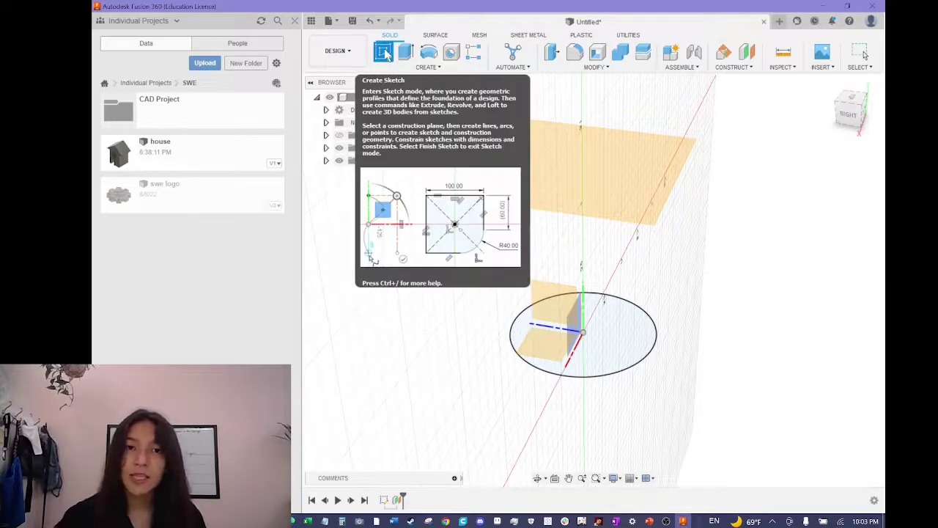
left_click(384, 52)
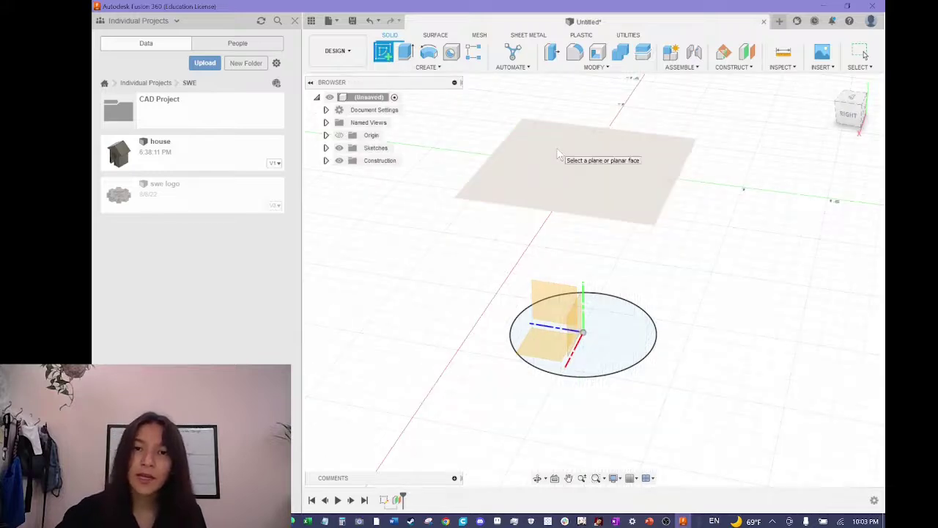
left_click(586, 180)
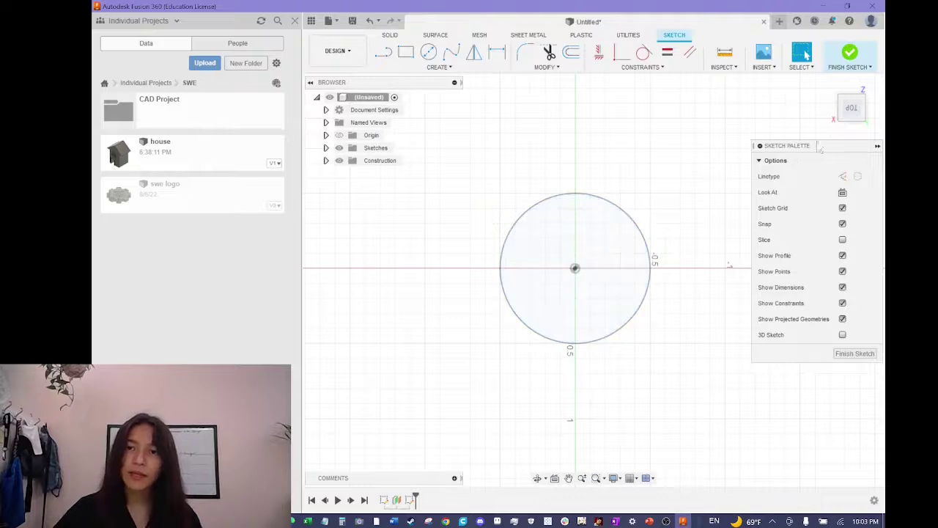
left_click_drag(852, 117, 852, 87)
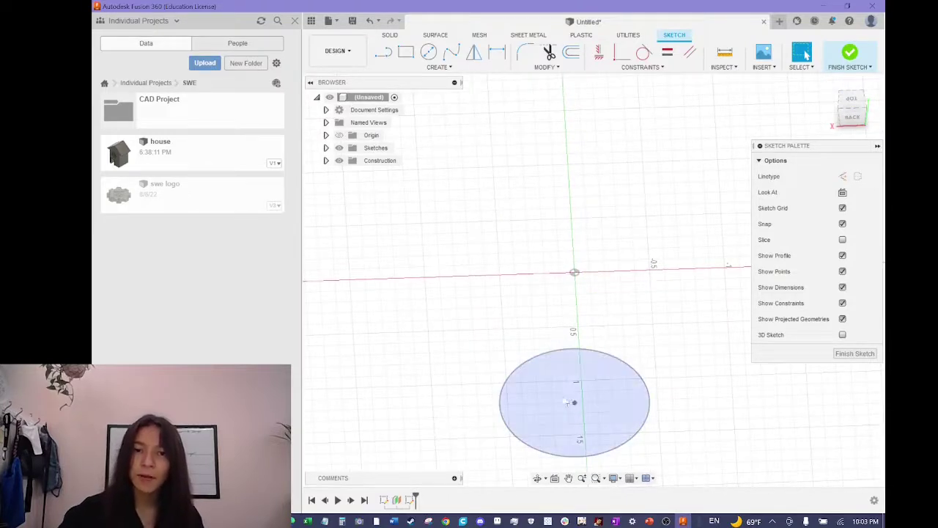
left_click(852, 101)
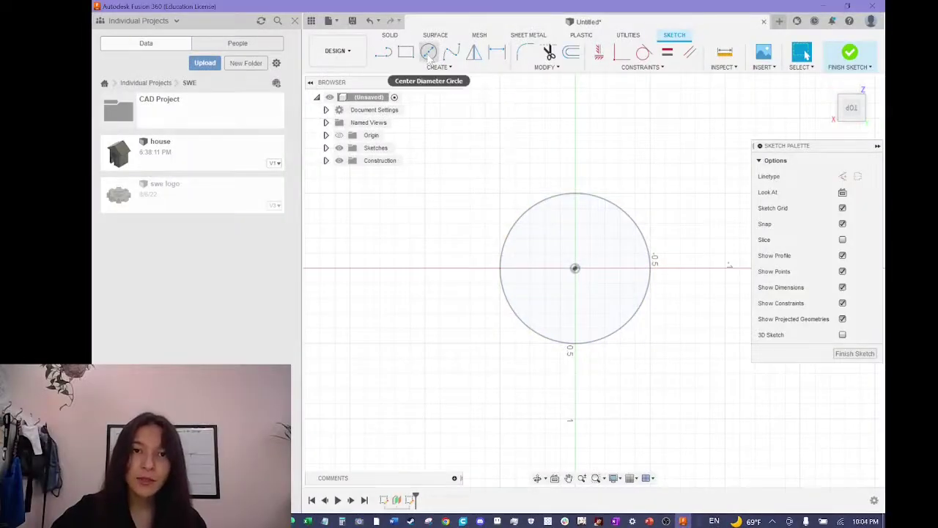
left_click(430, 53)
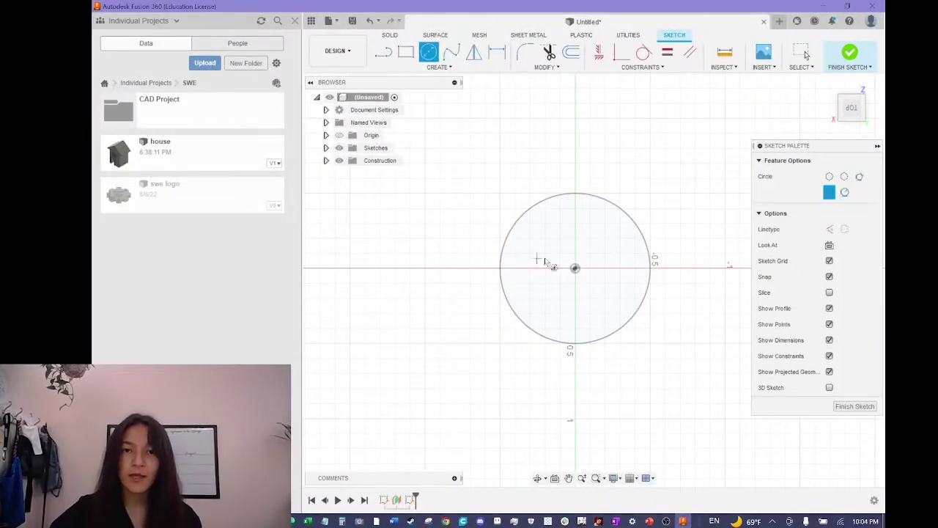
left_click(574, 268)
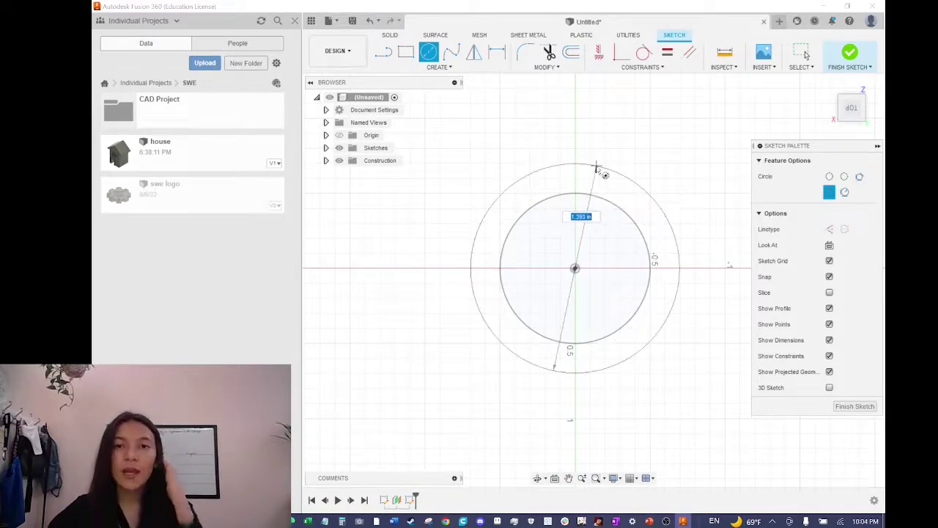
type("1.25")
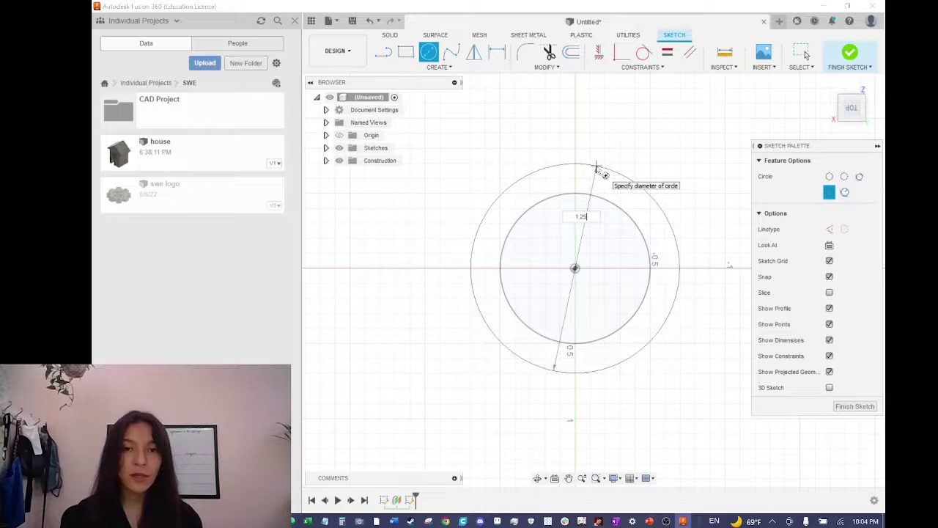
key("Tab")
key("Return")
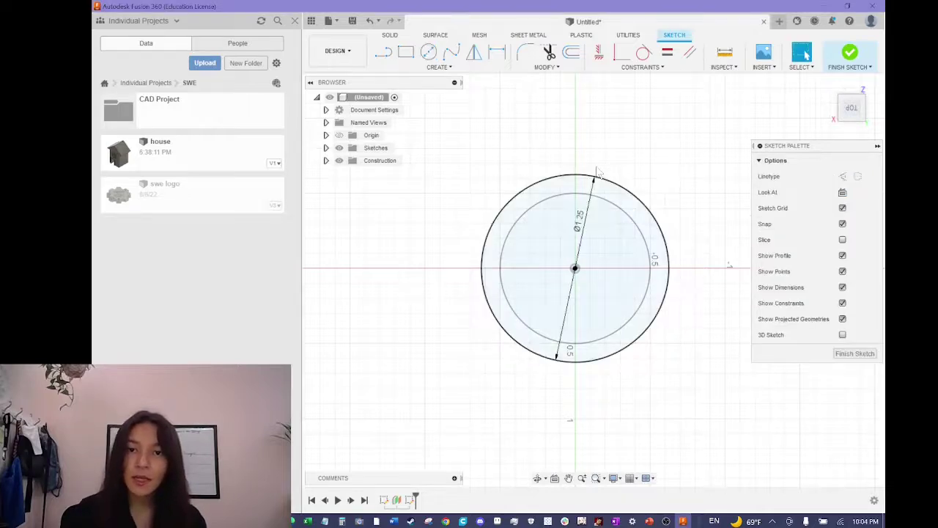
left_click(849, 59)
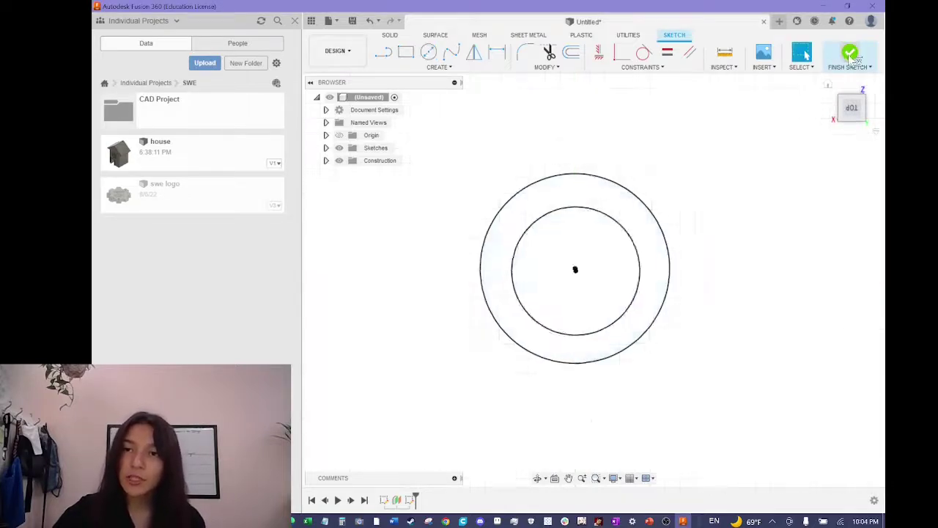
- Loft between the upper and lower circle profiles as a new body
left_click(850, 111)
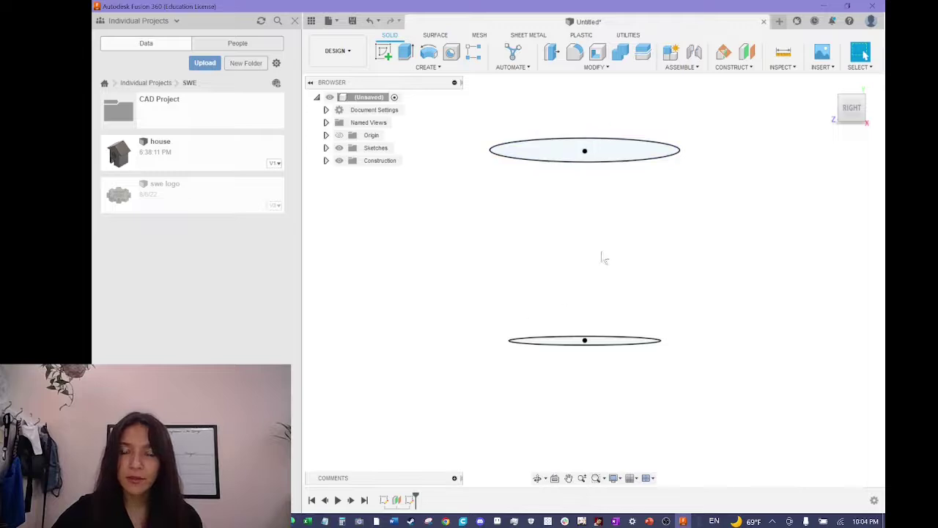
left_click_drag(848, 115, 817, 139)
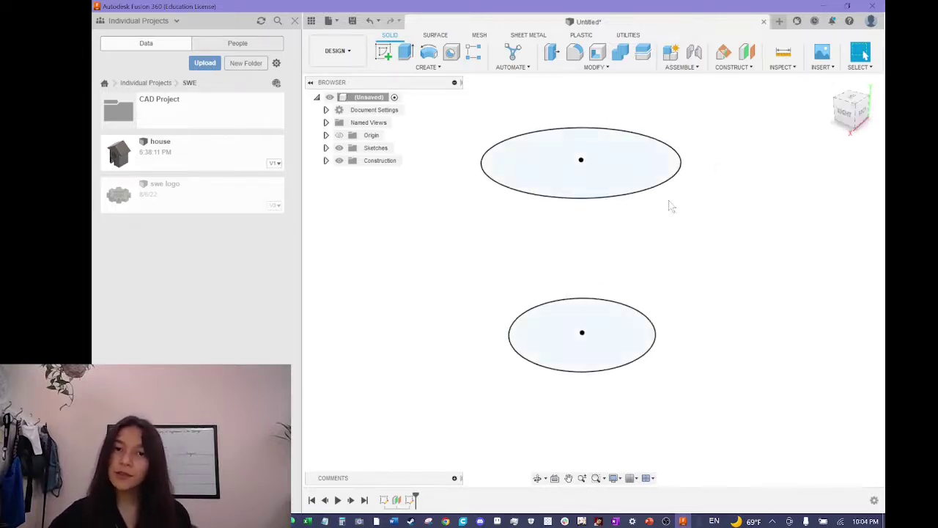
left_click(428, 68)
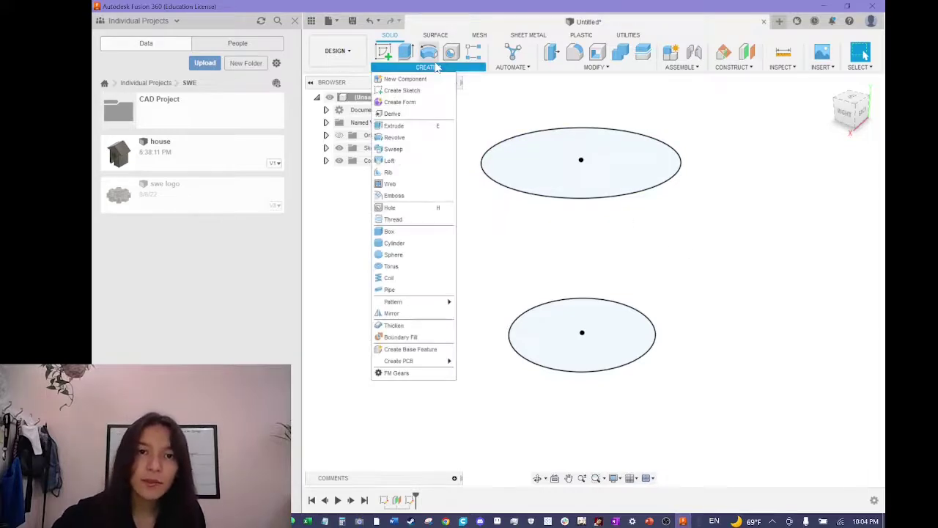
left_click(401, 162)
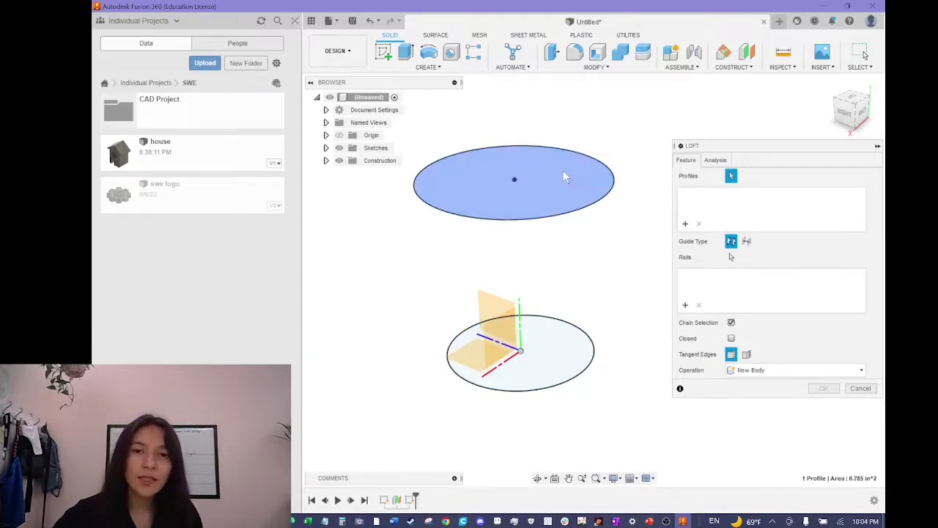
left_click(564, 178)
left_click(564, 360)
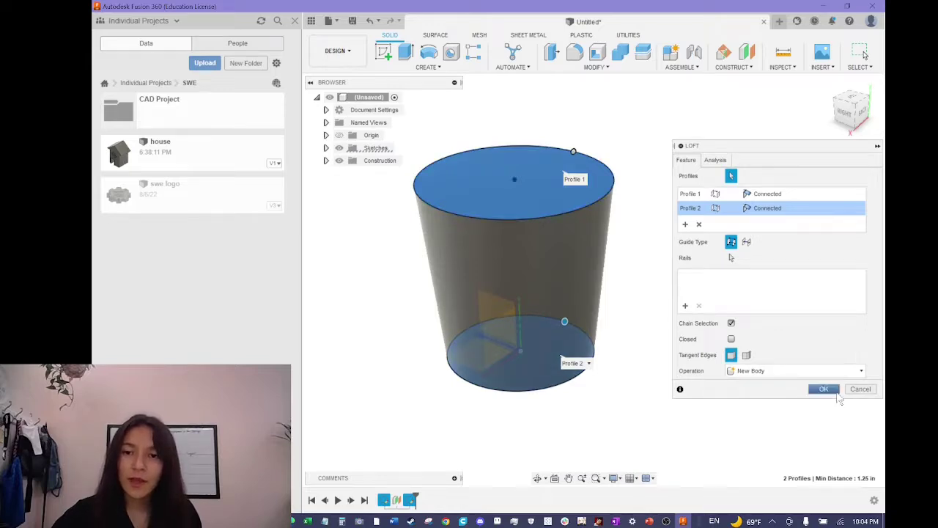
left_click(836, 392)
mouse_move(859, 116)
left_mouse_down()
mouse_move(843, 89)
mouse_move(862, 118)
mouse_move(853, 103)
left_mouse_up()
middle_click_drag(593, 280, 469, 189, "shift")
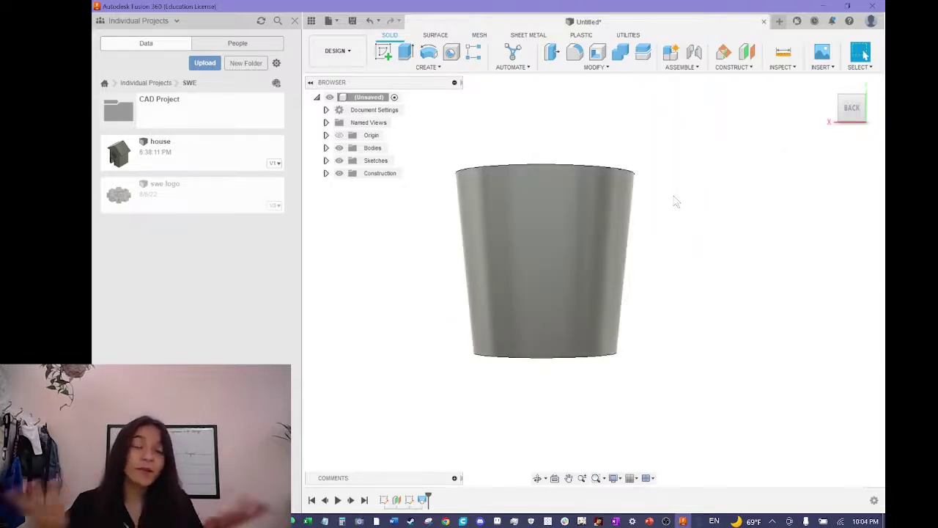
mouse_move(857, 108)
left_click_drag(858, 109, 716, 211)
left_click(843, 112)
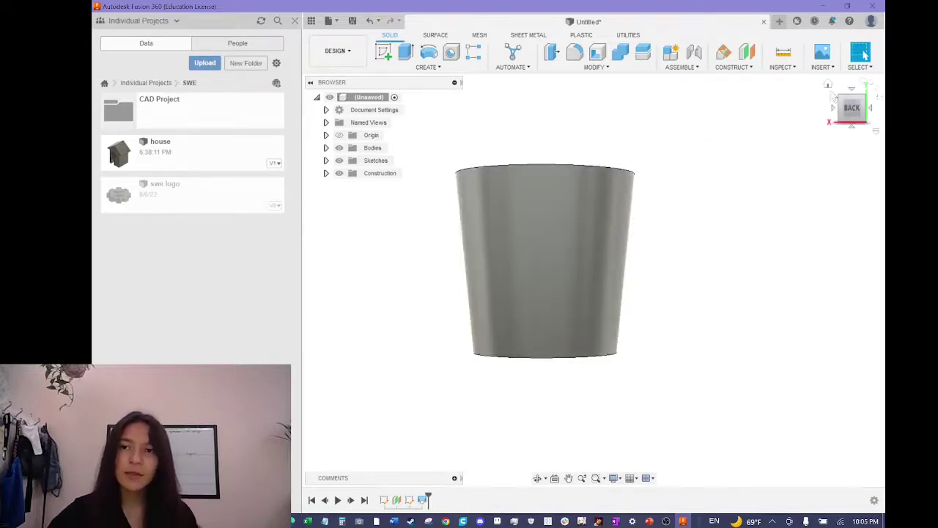
left_click(851, 108)
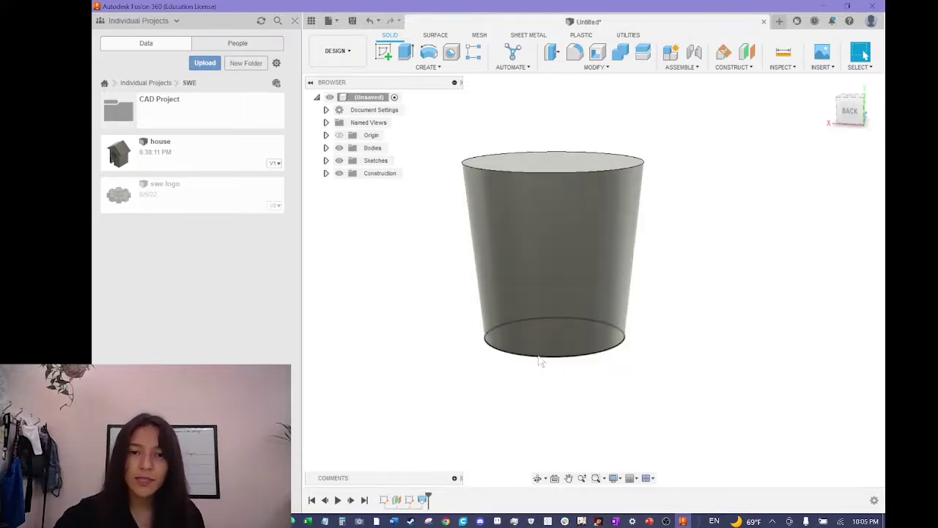
- Edit the base sketch and set the circle's diameter to 0.75 in
double_click(383, 499)
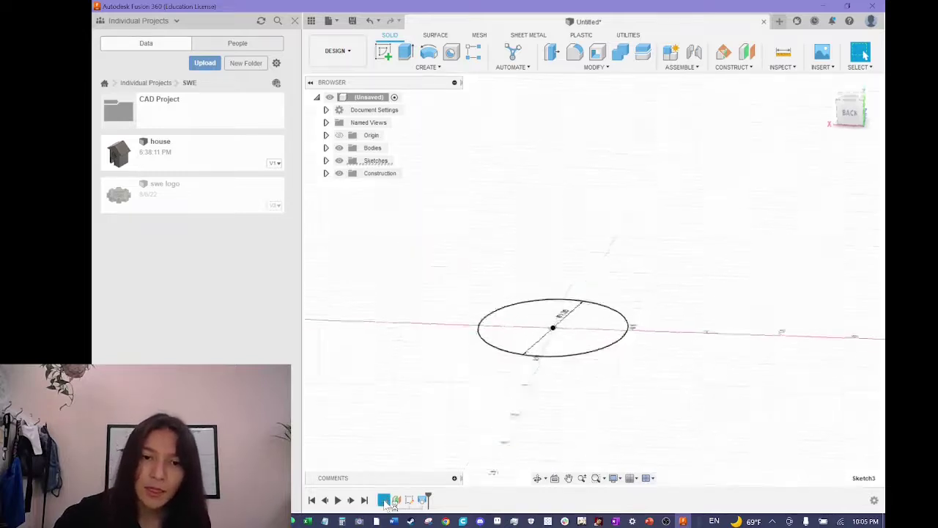
middle_click_drag(630, 193, 640, 215)
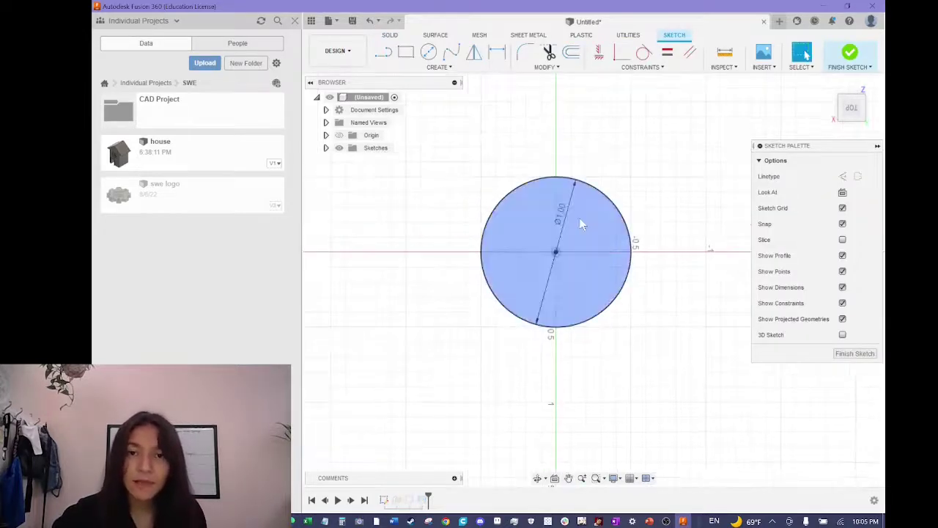
scroll(578, 221, "up", 2)
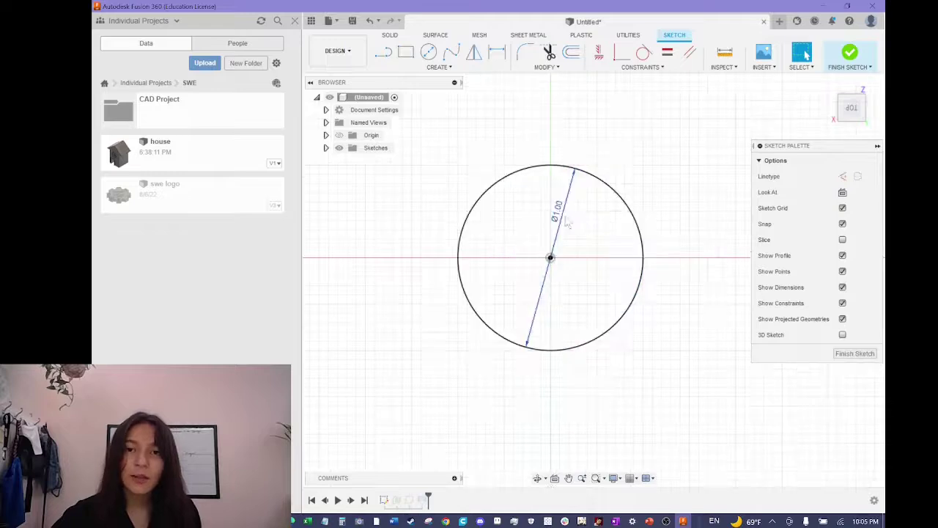
double_click(564, 218)
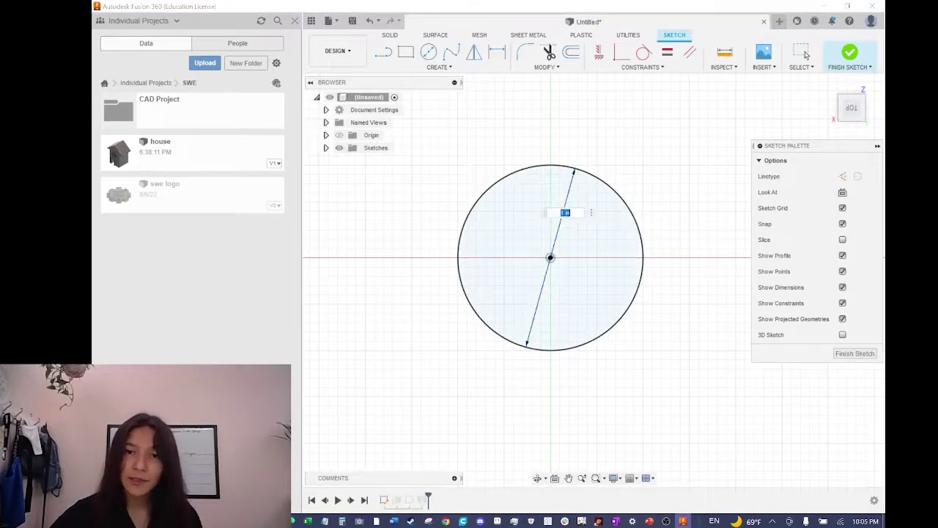
key("BackSpace")
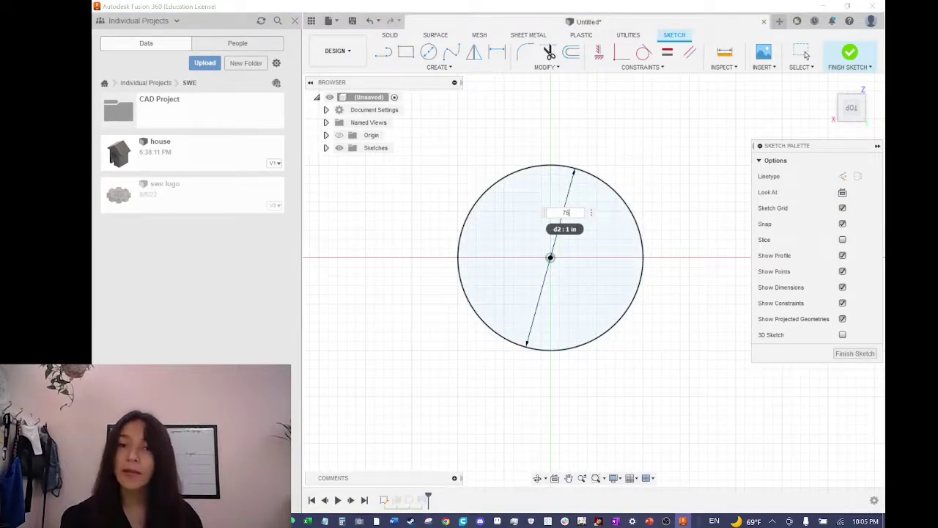
key("Return")
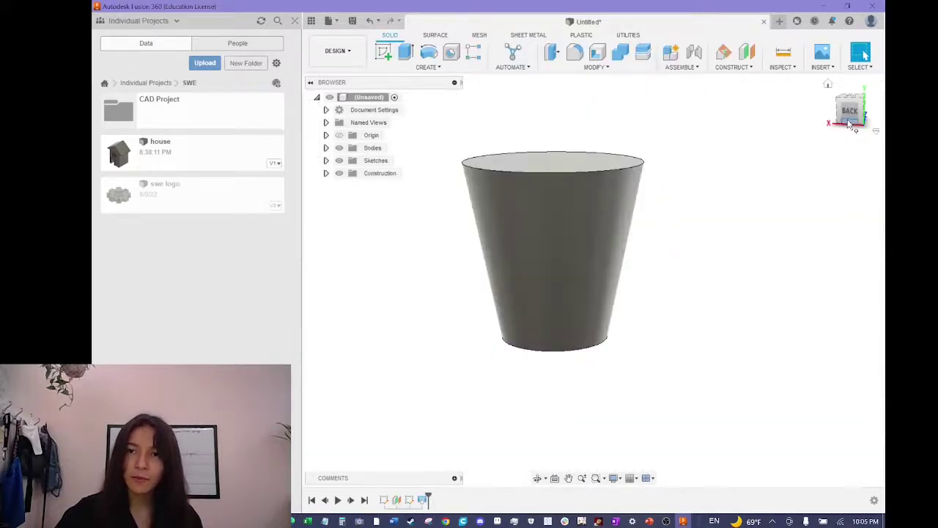
left_click_drag(850, 124, 868, 116)
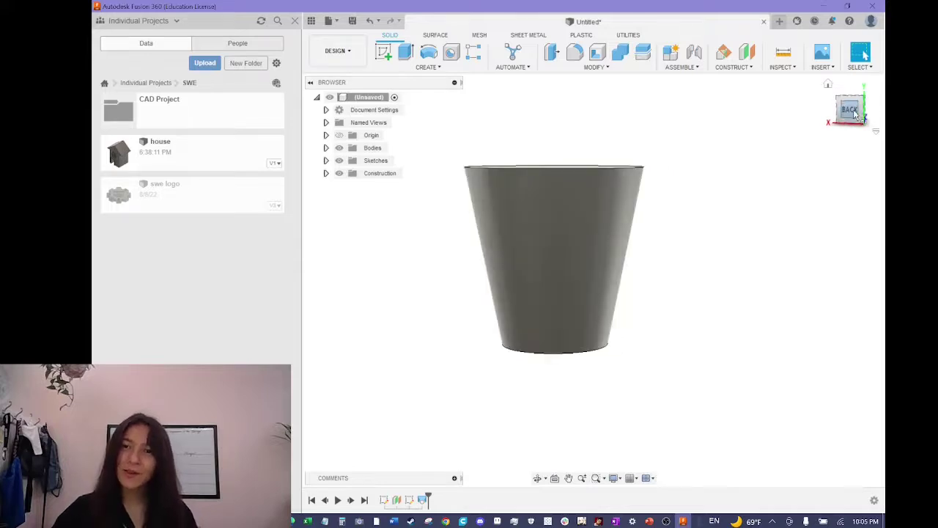
left_click(852, 110)
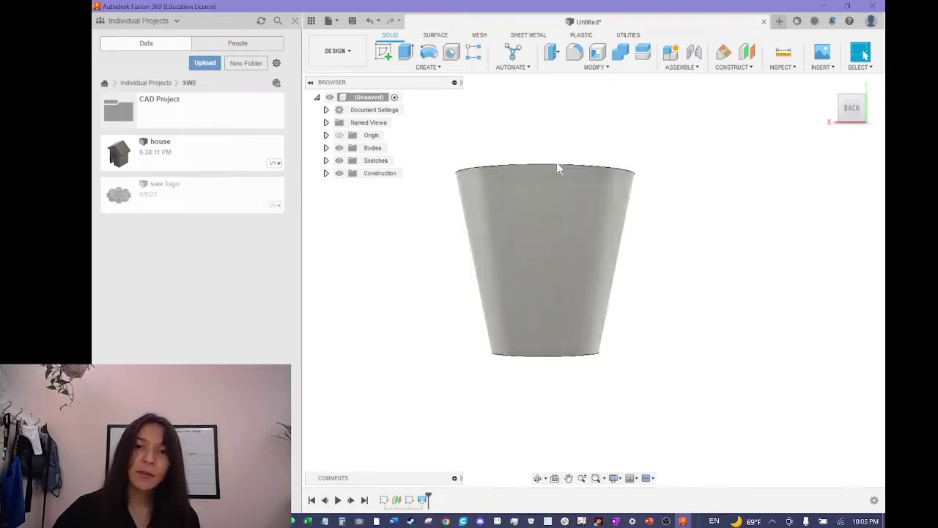
middle_click_drag(551, 298, 544, 155, "shift")
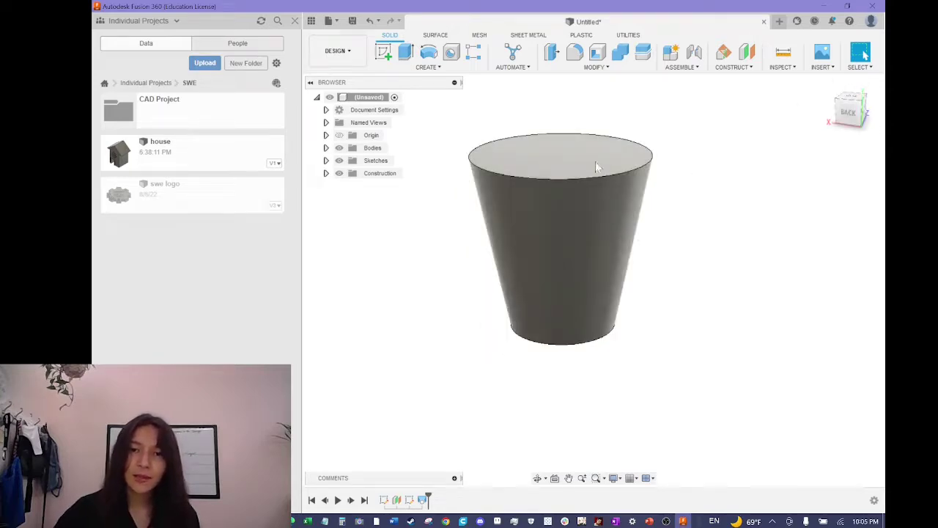
key("ctrl+z")
key("ctrl+y")
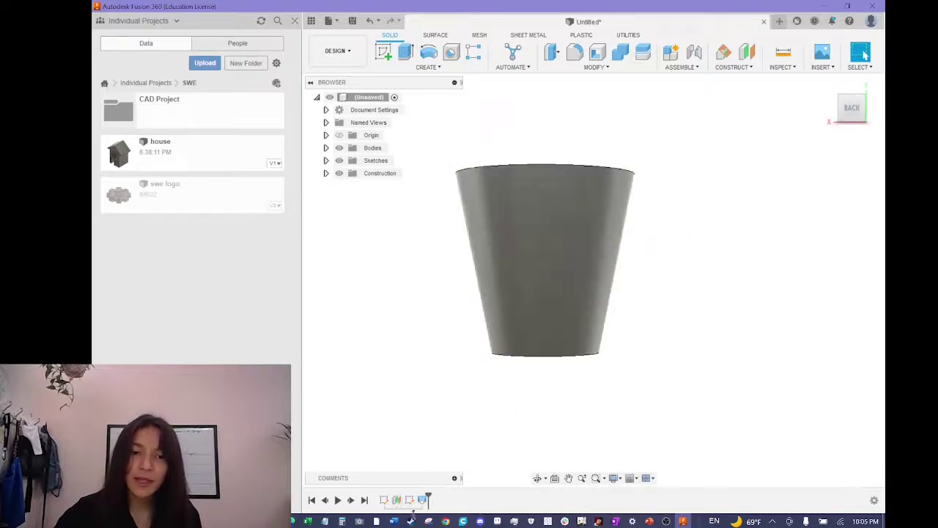
- Edit the offset construction plane and set its distance above the base profile to 1 in
left_click(396, 507)
double_click(396, 504)
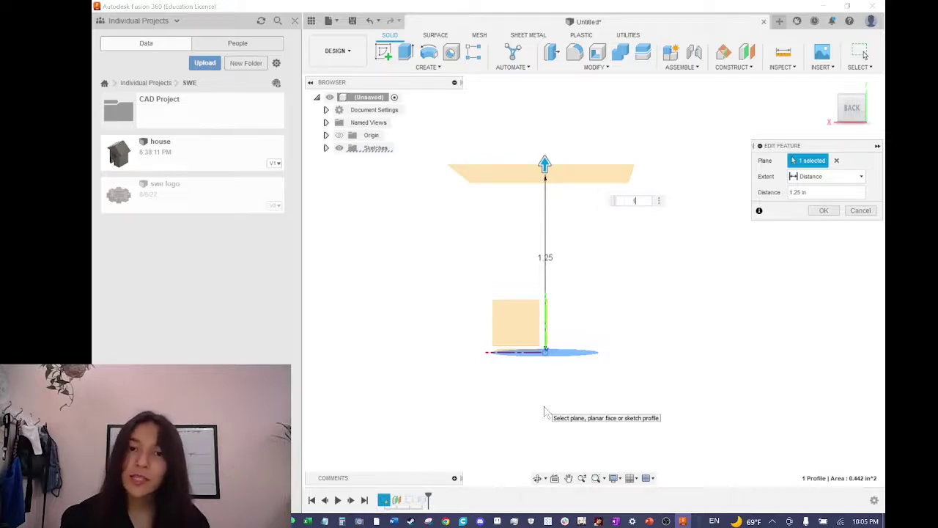
key("Return")
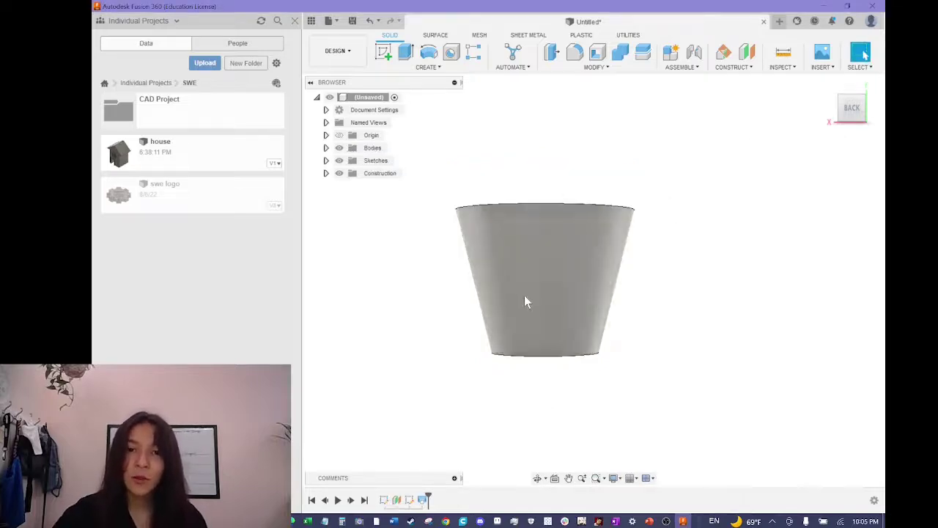
mouse_move(865, 104)
left_mouse_down()
mouse_move(827, 111)
mouse_move(817, 171)
left_mouse_up()
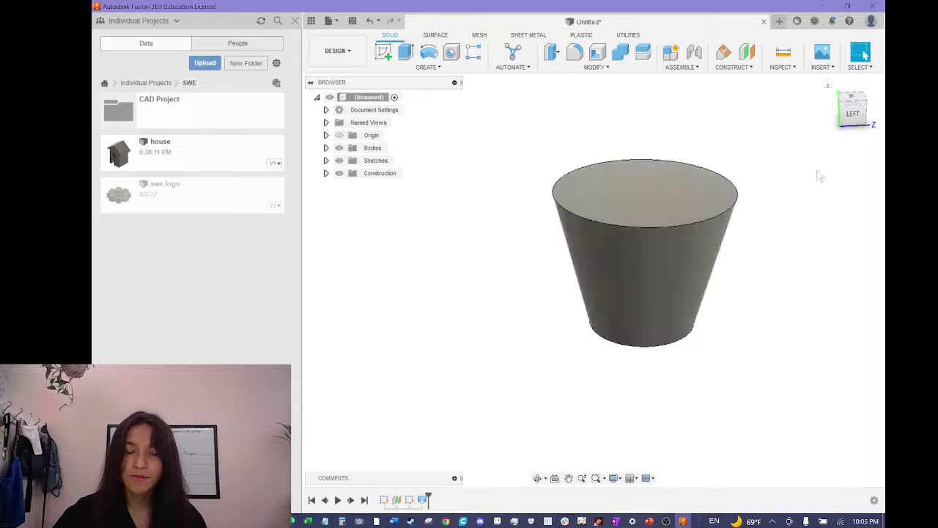
left_click_drag(852, 126, 864, 101)
left_click(851, 107)
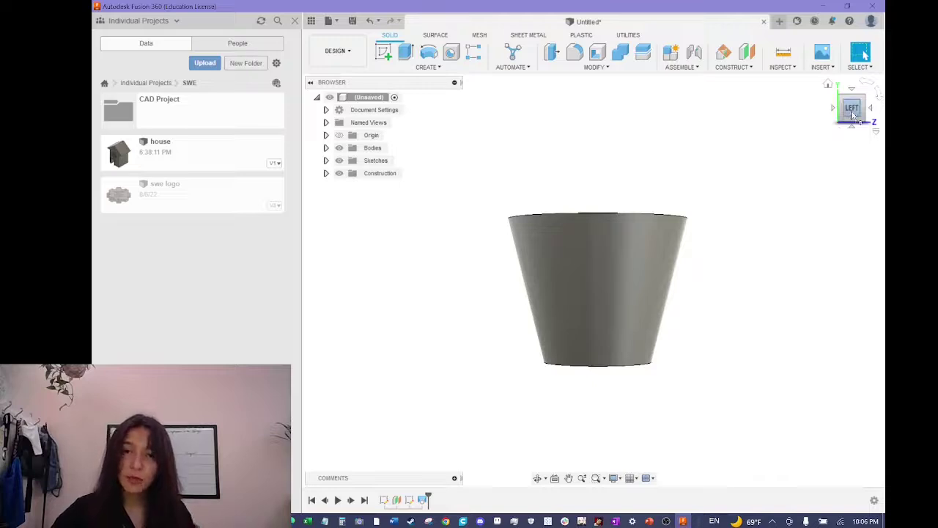
left_click_drag(851, 115, 815, 137)
middle_click_drag(745, 183, 711, 205)
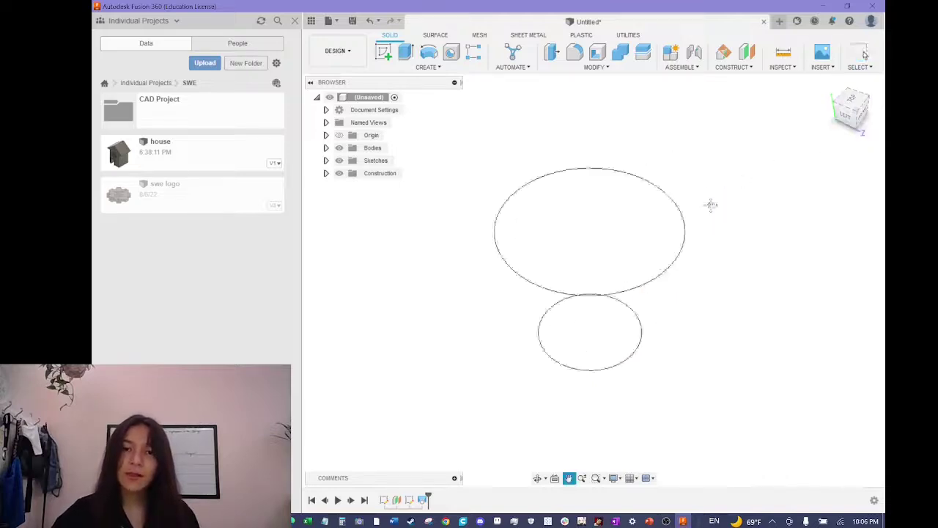
left_click_drag(711, 205, 562, 238)
key("Escape")
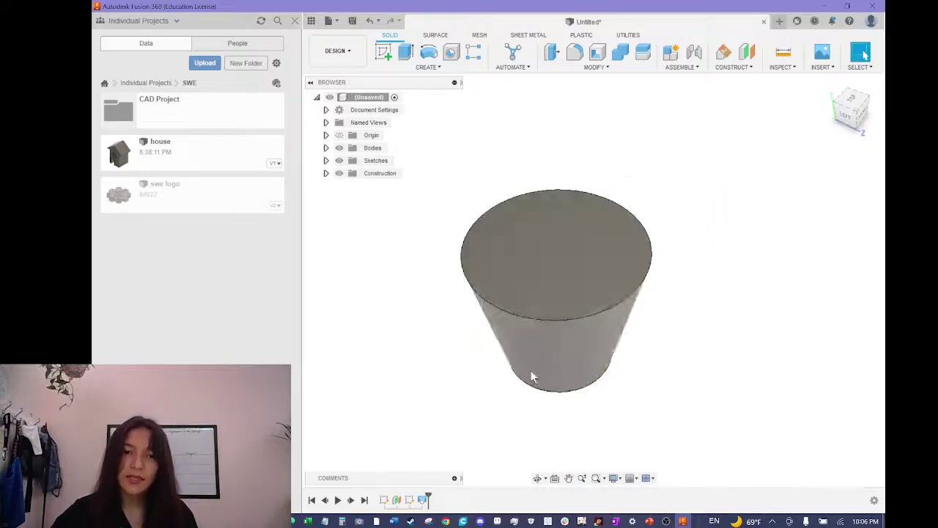
- Edit the base sketch, offset its circle inward by 0.125 in, and finish the sketch
double_click(382, 500)
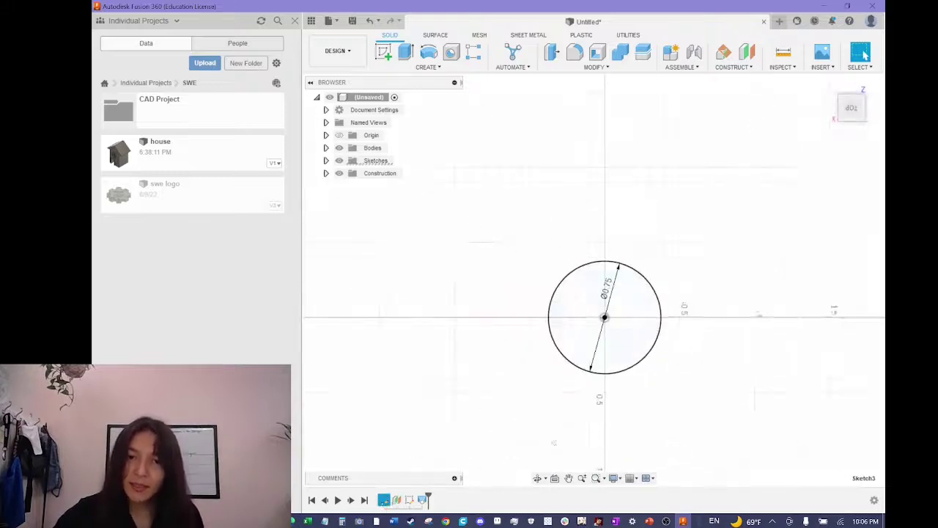
scroll(612, 326, "up", 2)
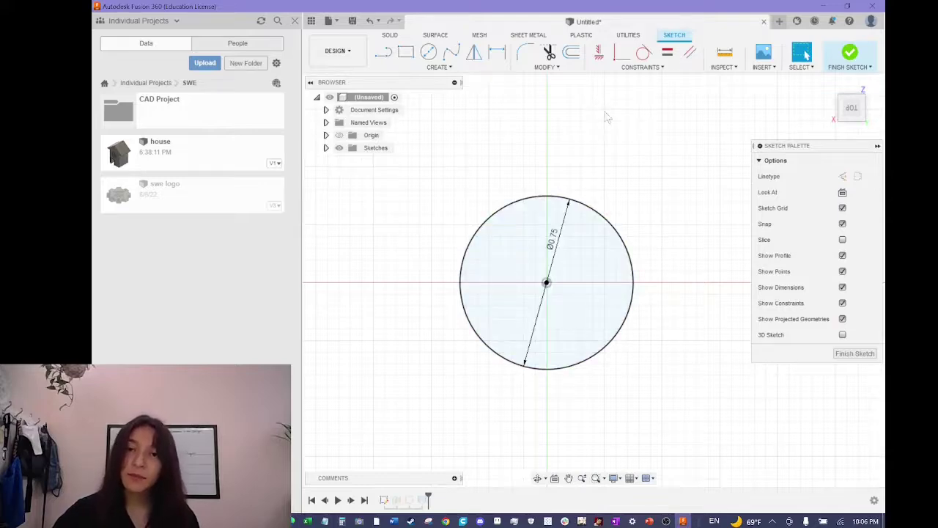
left_click(579, 61)
left_click(555, 205)
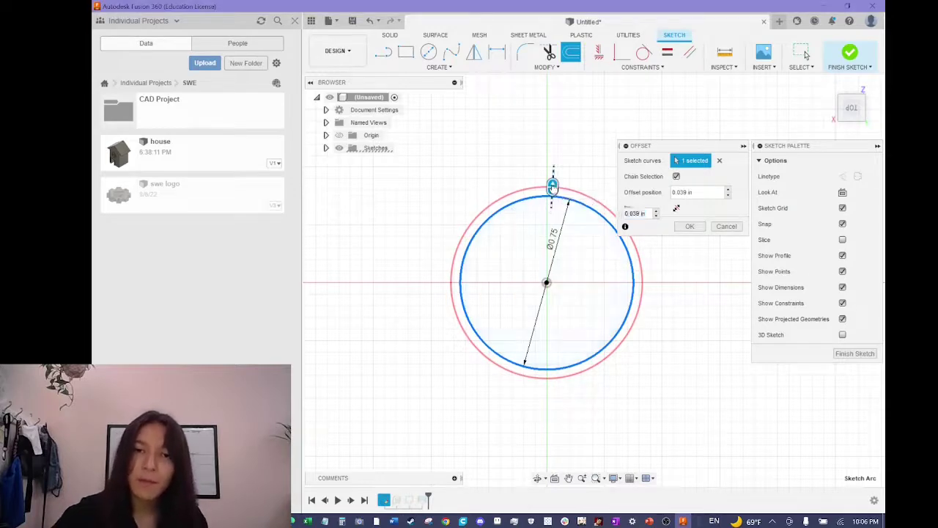
left_click_drag(553, 184, 551, 211)
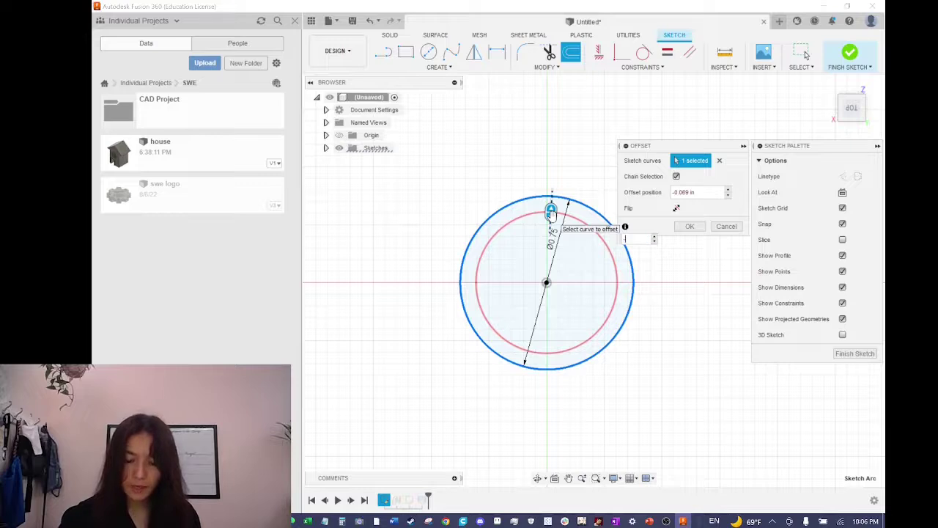
type("5")
key("Return")
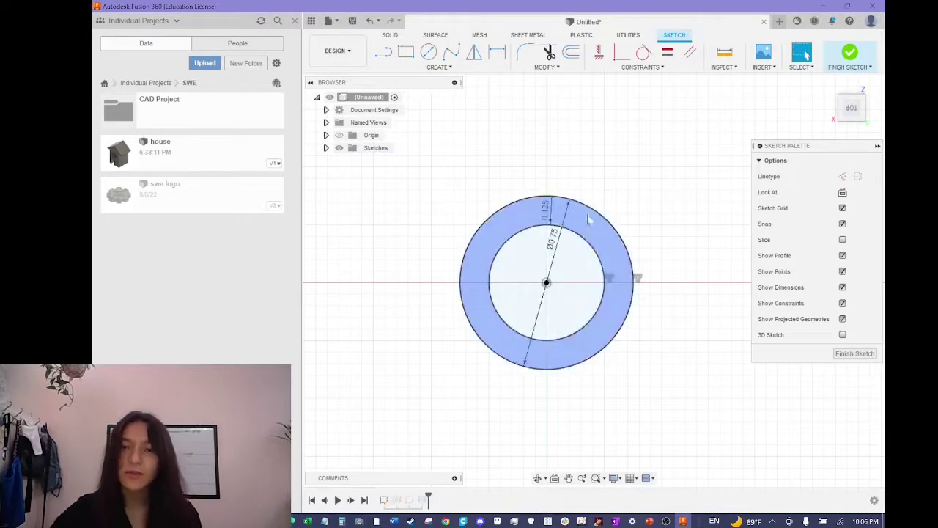
left_click(848, 52)
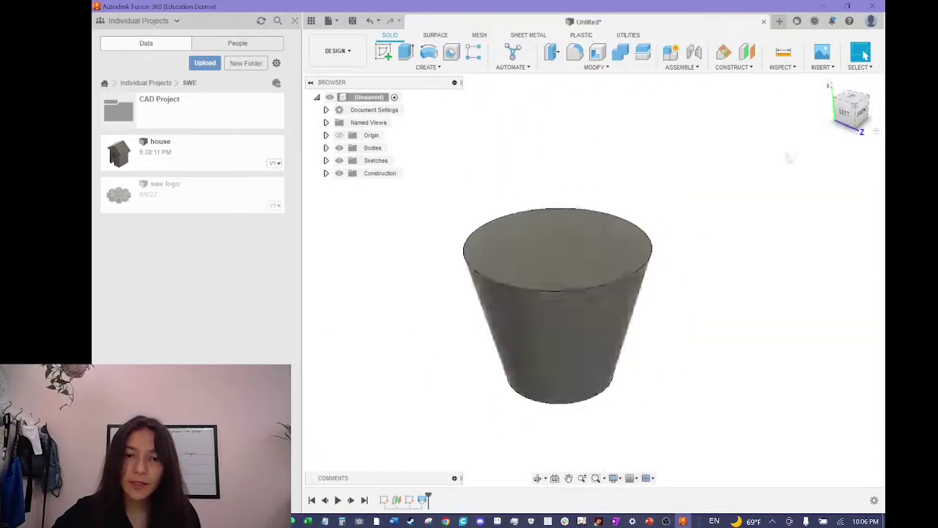
- Edit the upper sketch, offset the 1.25 in circle inward by 0.125 in, and finish the sketch
double_click(409, 500)
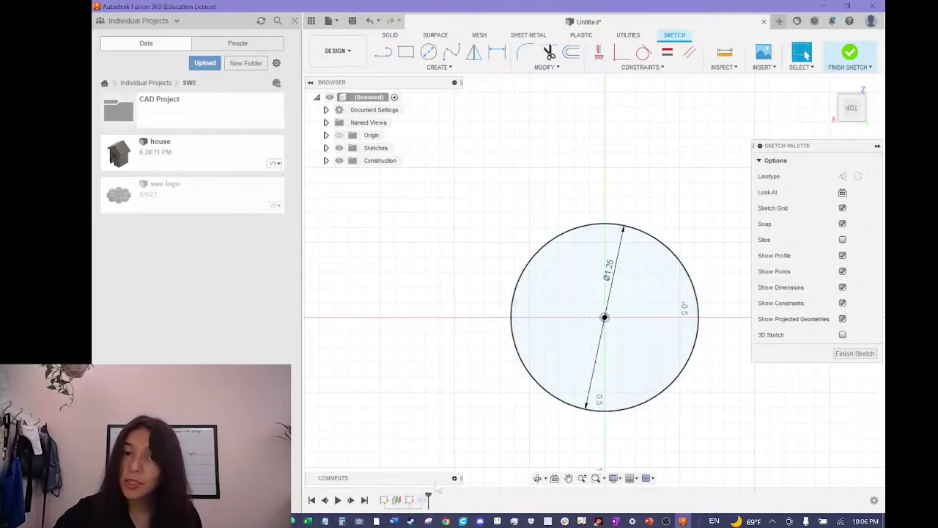
scroll(466, 368, "down", 1)
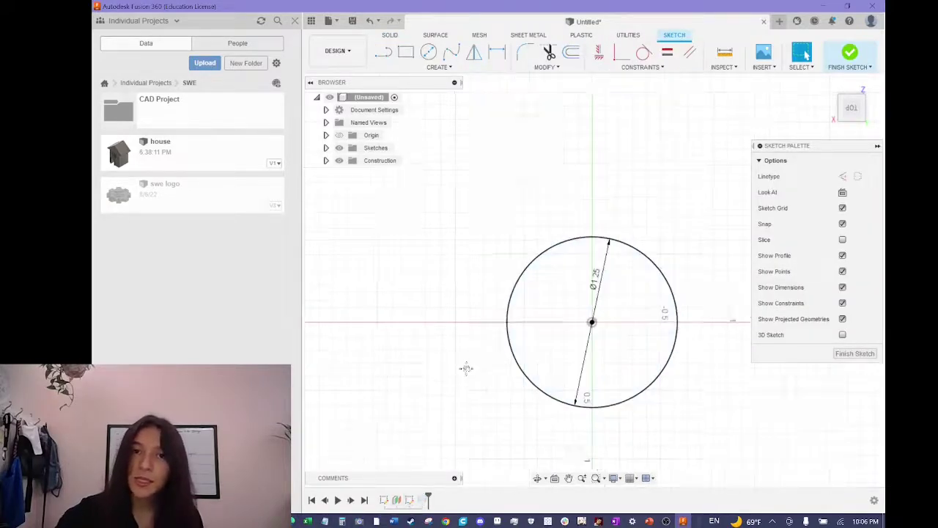
left_click(576, 56)
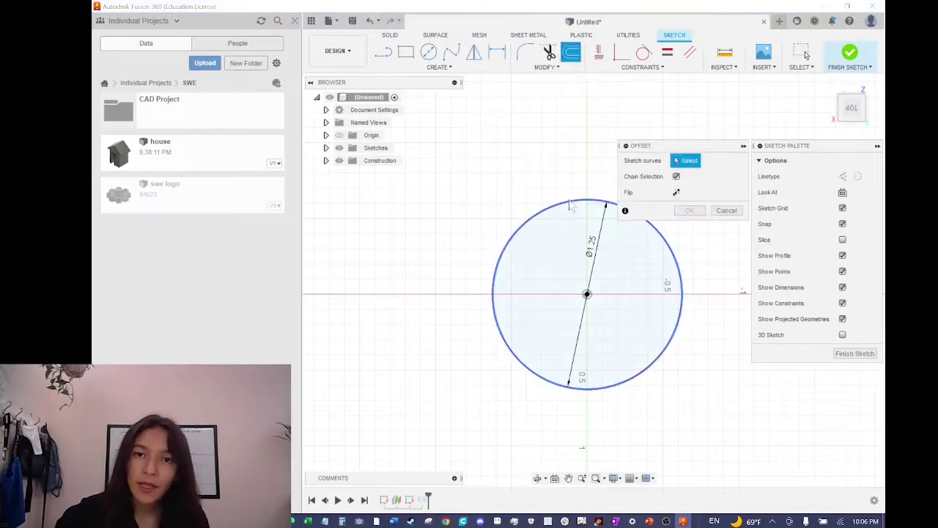
left_click(570, 205)
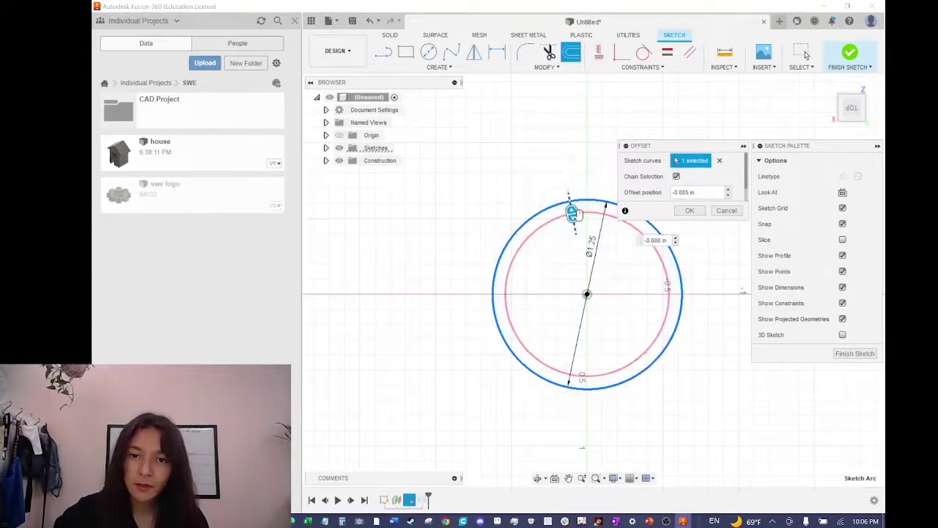
key("BackSpace")
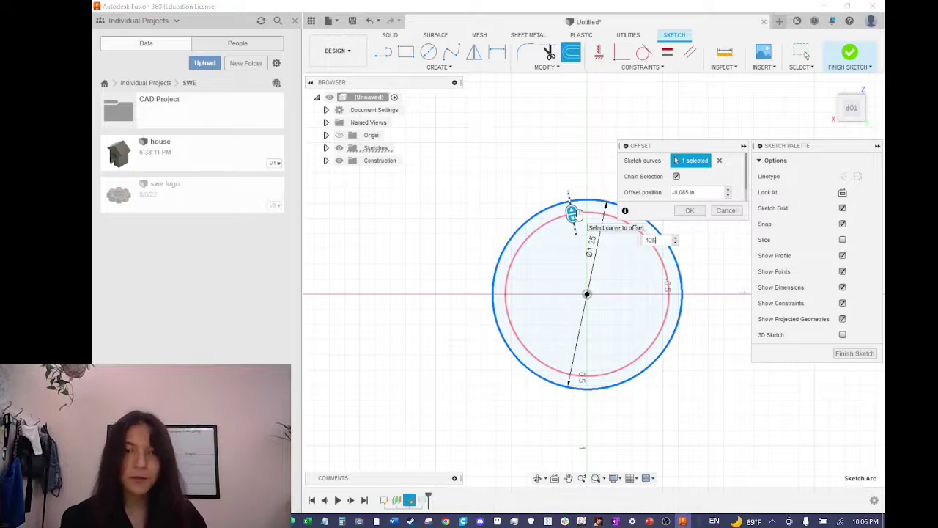
type(".125")
key("Return")
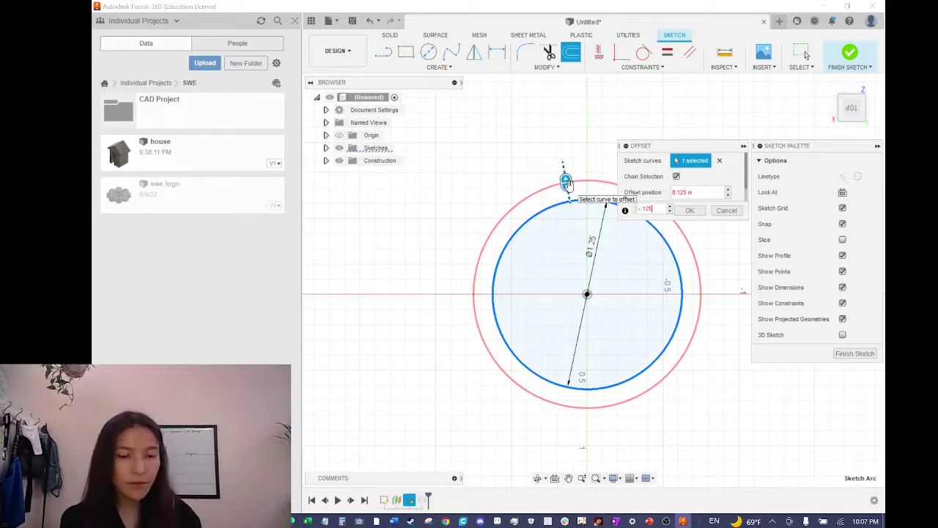
key("Return")
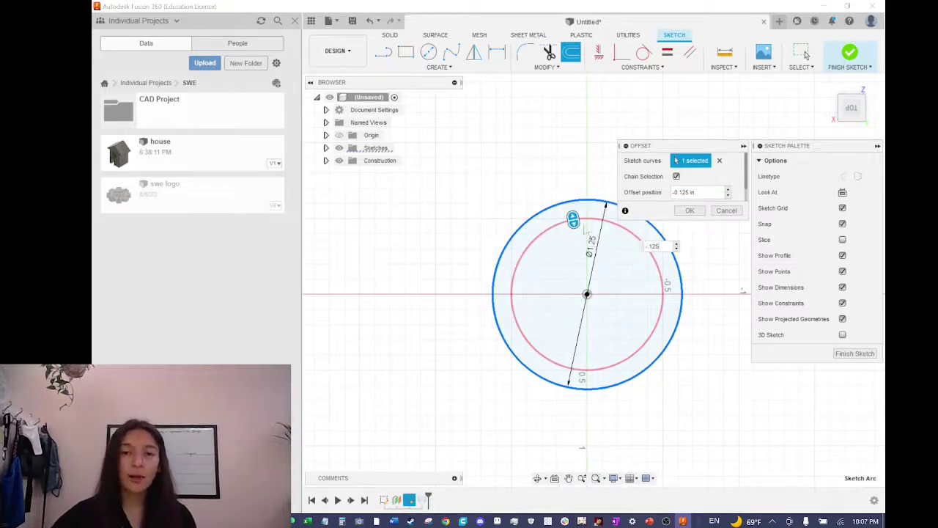
left_click(688, 211)
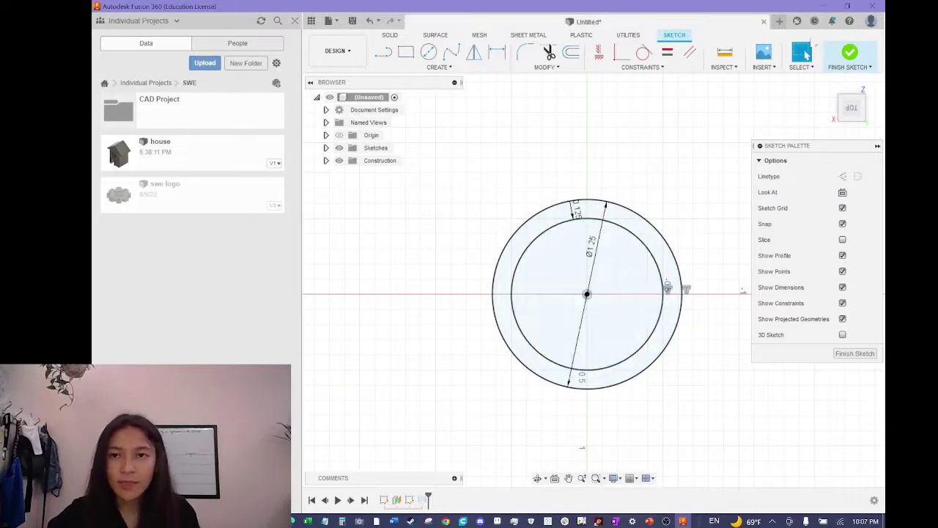
left_click(850, 56)
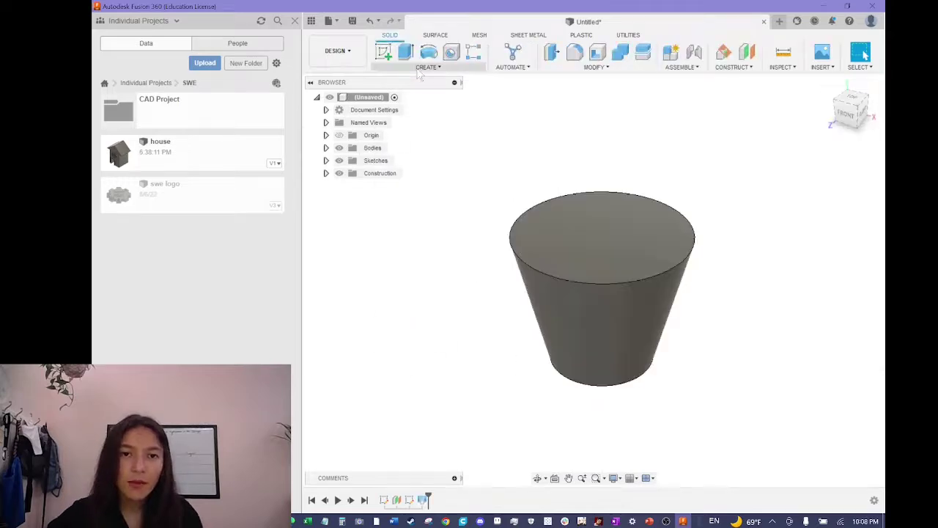
- Begin a loft and make both the base and upper sketches visible for profile selection
left_click(428, 67)
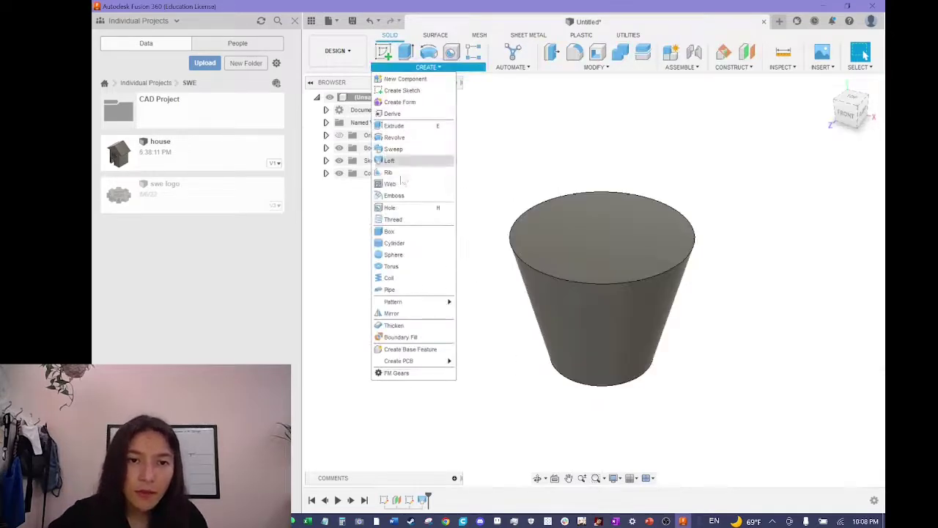
left_click(389, 160)
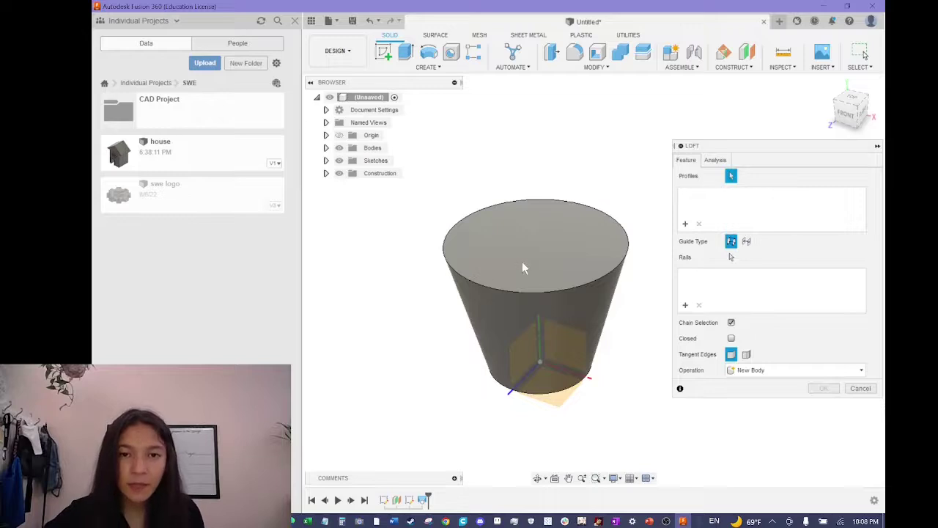
left_click(326, 160)
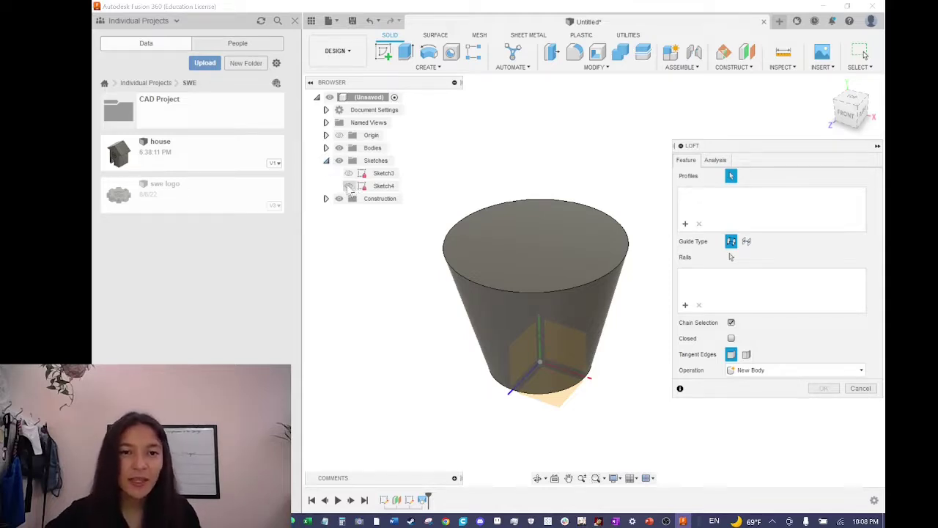
left_click(349, 186)
left_click(348, 173)
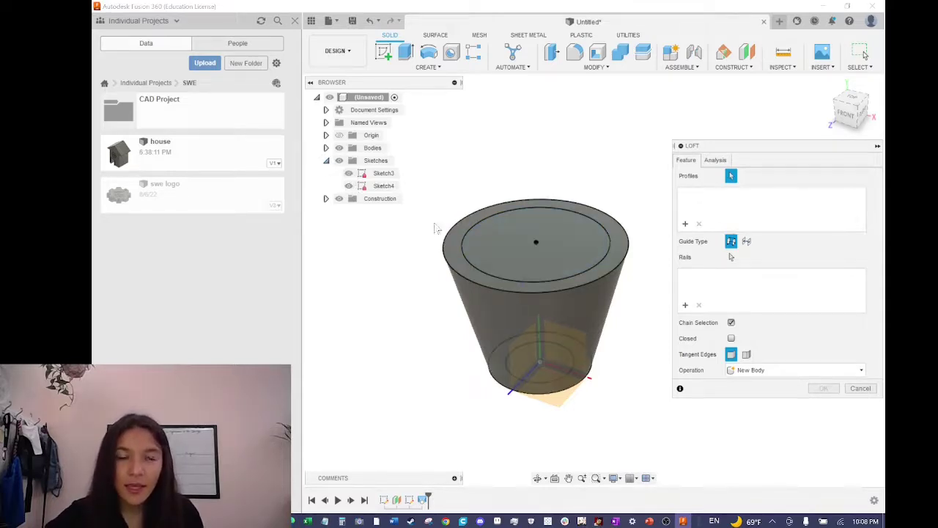
- Loft a cut through the solid from the upper sketch's inner circle to the base sketch's inner circle
left_click(501, 256)
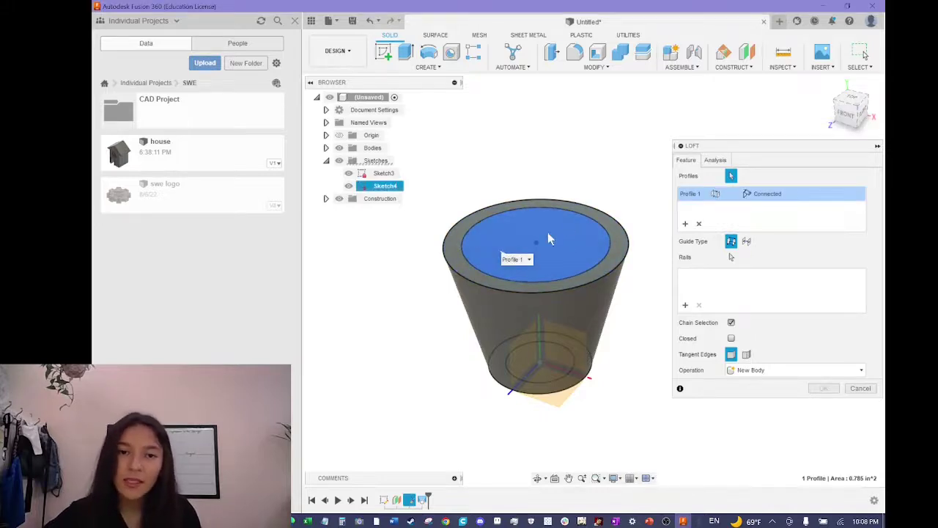
middle_click_drag(539, 246, 576, 414, "shift")
left_click(548, 416)
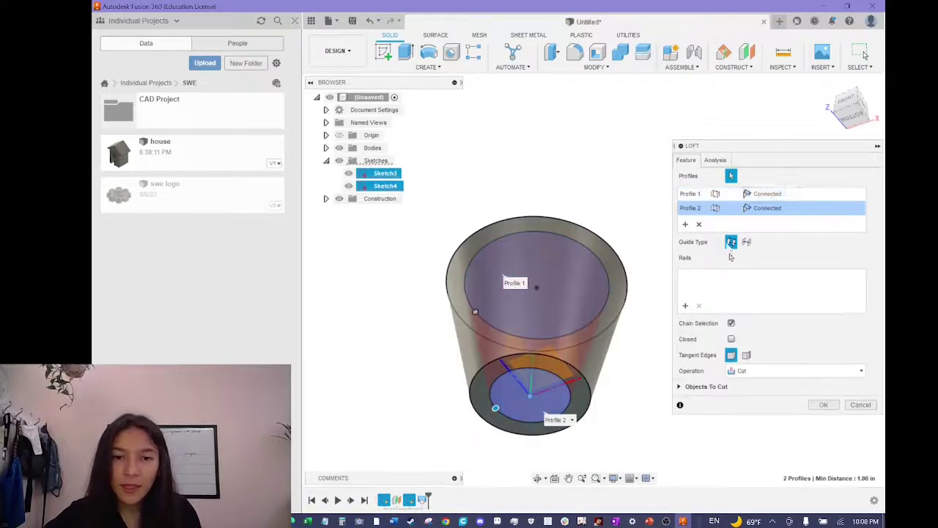
left_click(852, 108)
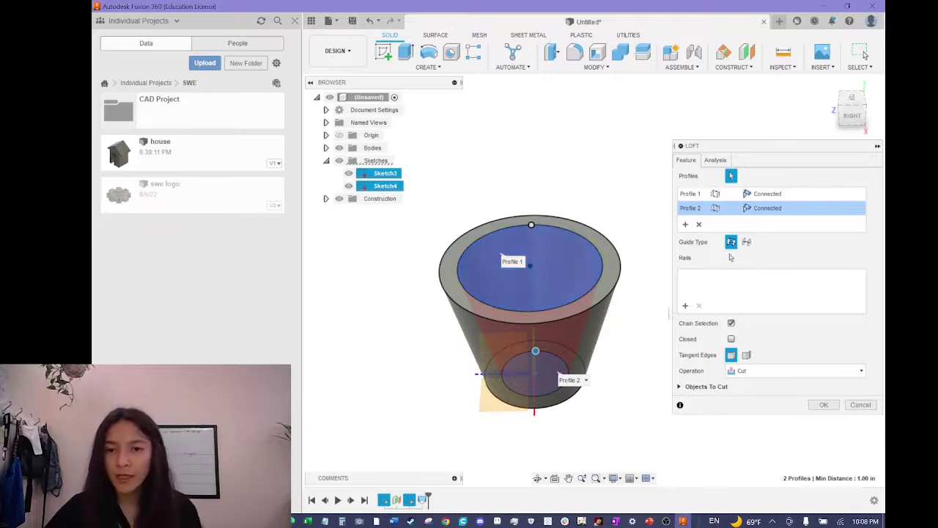
left_click_drag(852, 109, 832, 92)
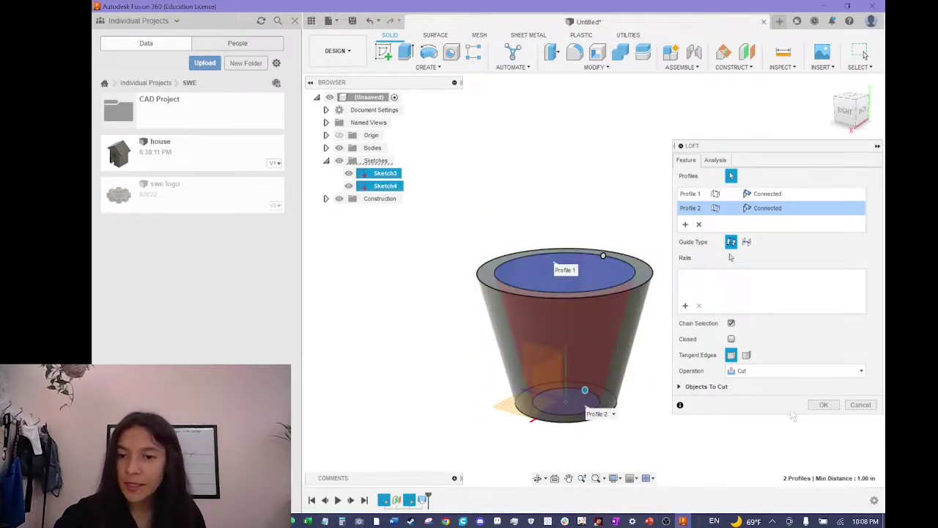
left_click(822, 405)
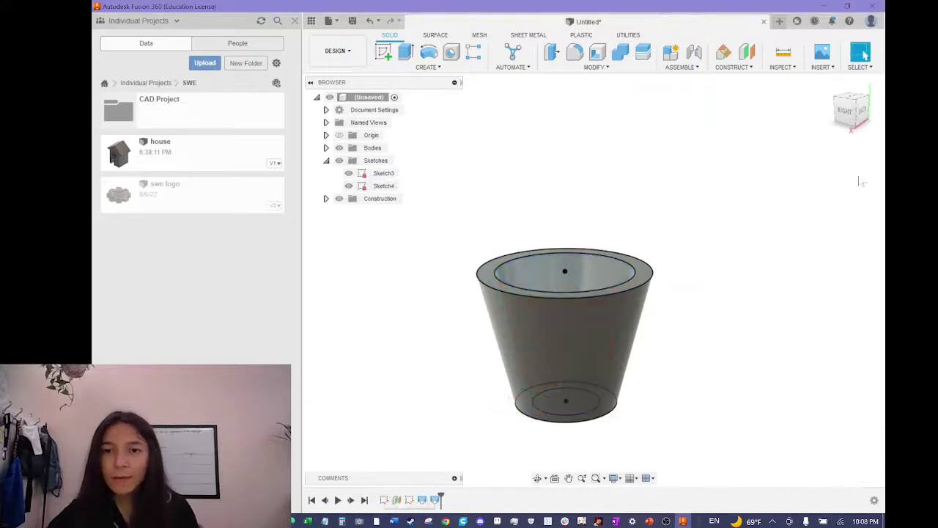
- Examine the hollowed cup from above, below and the side to check both ends of the opening
left_click(852, 110)
left_click_drag(851, 110, 854, 113)
middle_click_drag(792, 197, 700, 255)
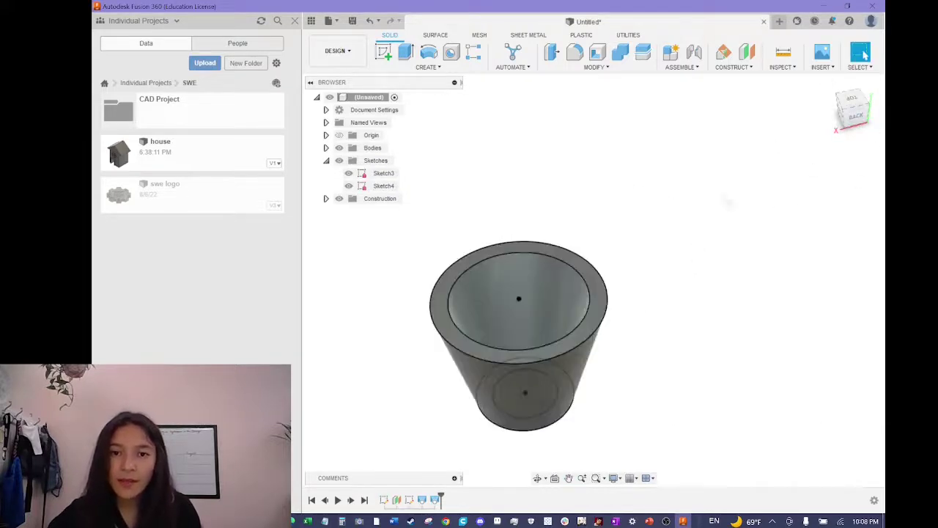
left_click_drag(849, 110, 826, 132)
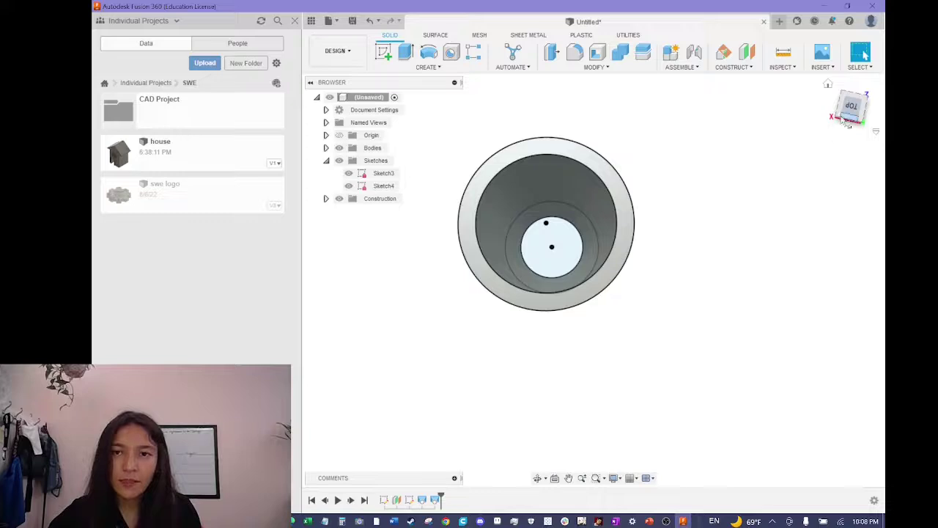
left_click(853, 107)
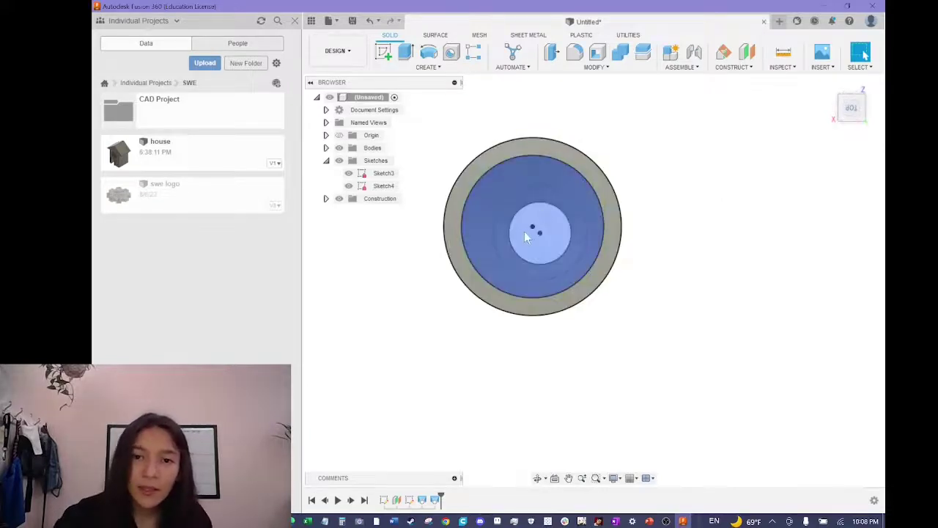
left_click_drag(840, 118, 832, 84)
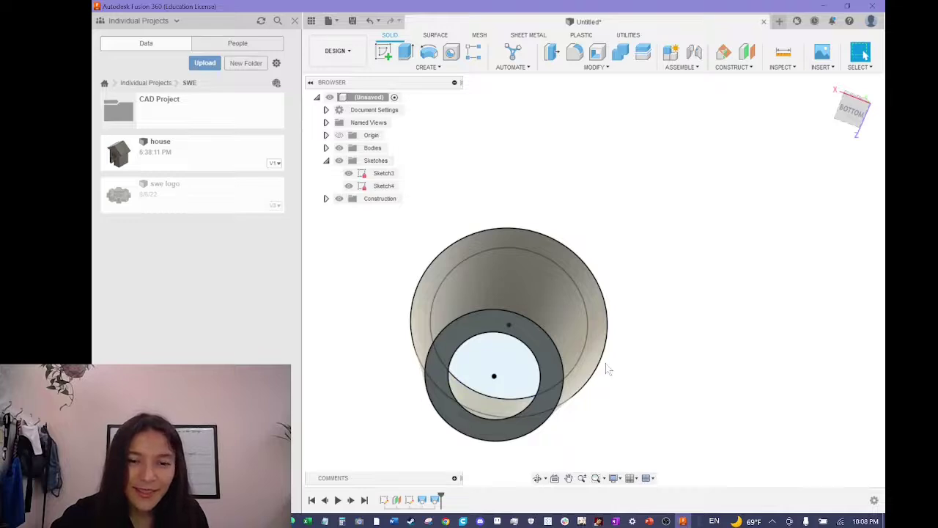
left_click_drag(843, 116, 835, 132)
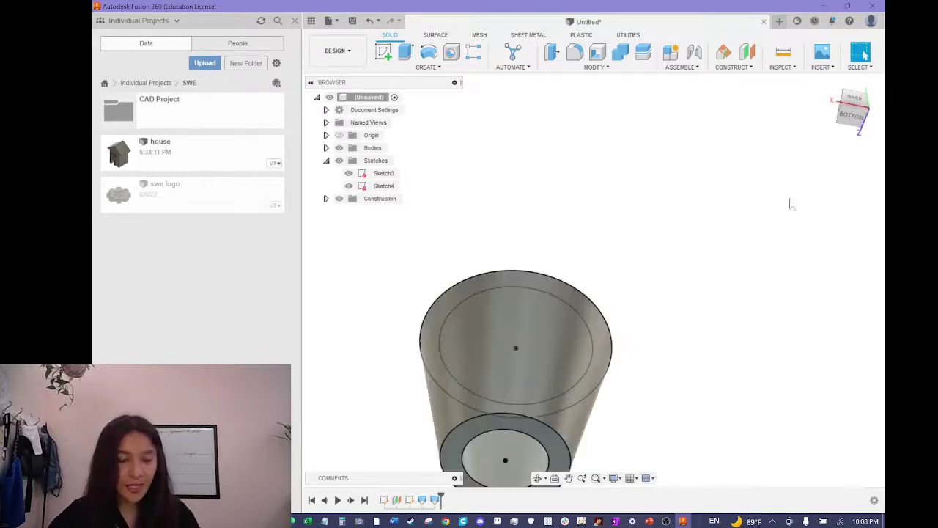
middle_click_drag(664, 270, 667, 262)
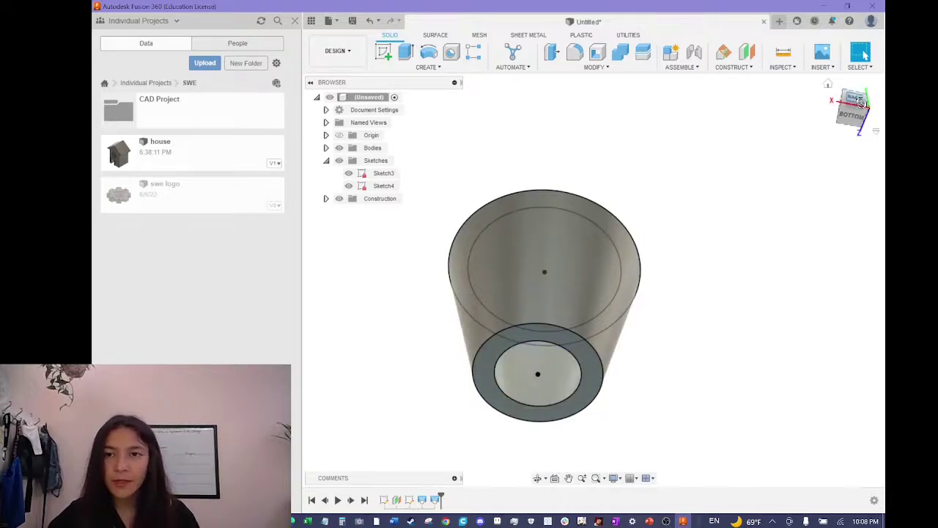
mouse_move(859, 103)
left_mouse_down()
mouse_move(848, 122)
mouse_move(845, 93)
left_mouse_up()
- Select the base sketch's inner circle and surrounding ring as extrusion profiles, with a distance of 0.125 in into the cup
key("e")
left_click(491, 442)
left_click(512, 444)
type("12")
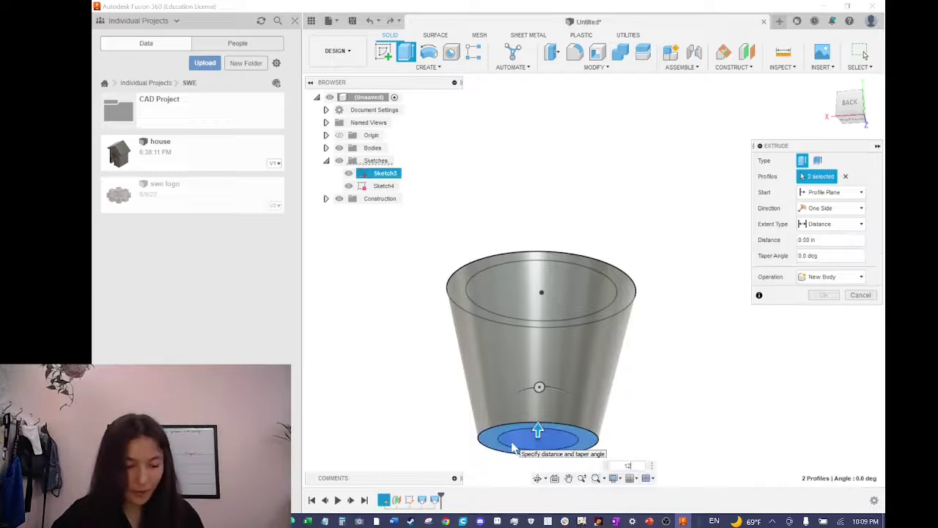
type("5")
key("Return")
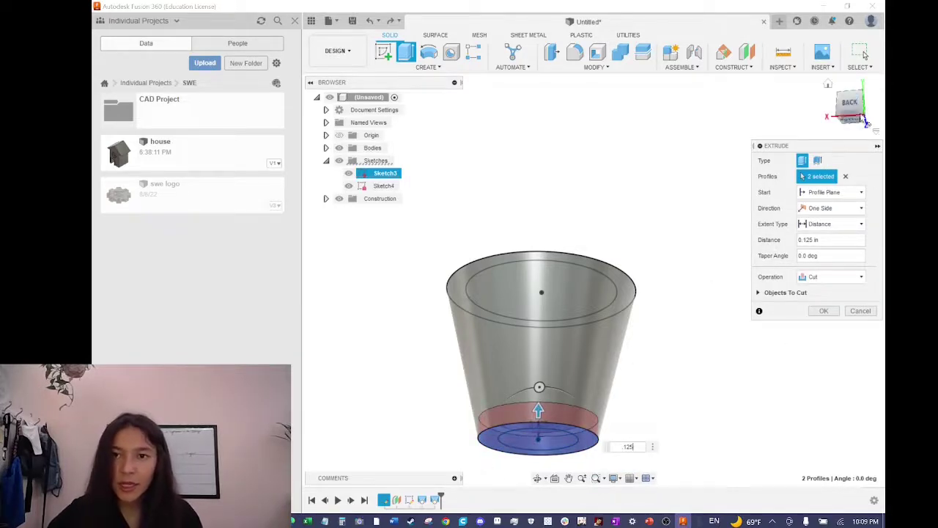
- Change the base extrusion's operation to Join and complete it to close the cup's floor
left_click(850, 104)
middle_click_drag(629, 365, 651, 290)
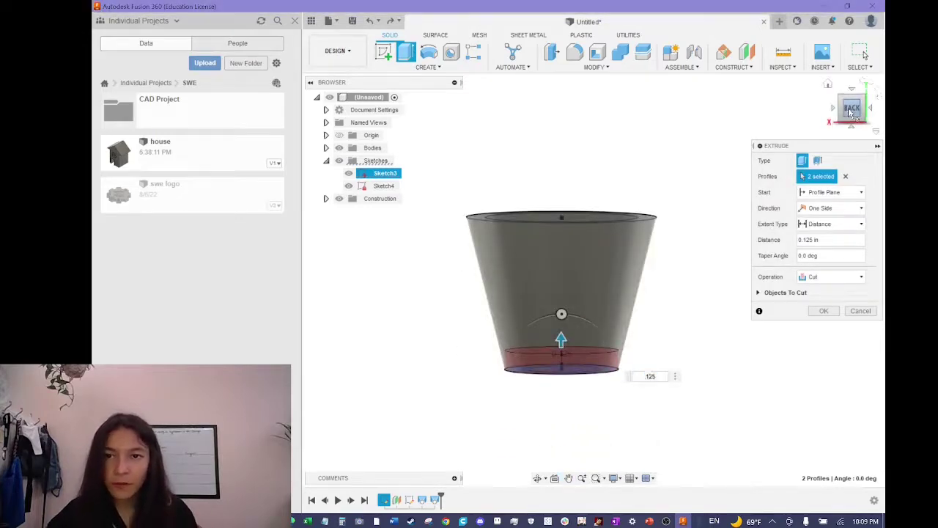
middle_click_drag(803, 136, 556, 197, "shift")
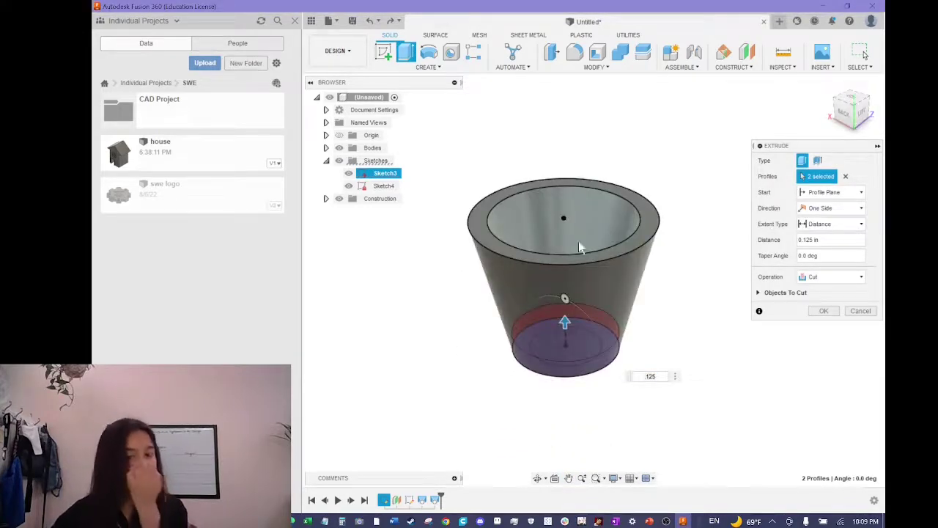
left_click(844, 111)
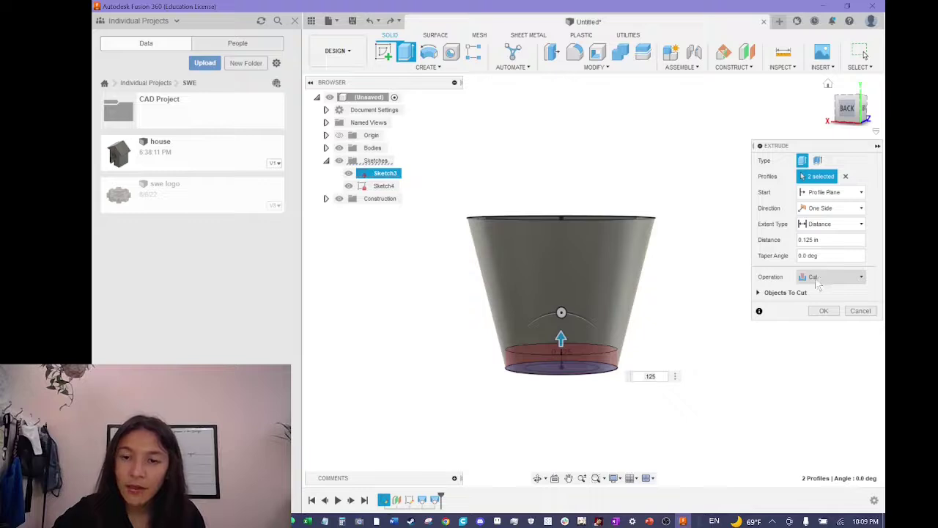
left_click(816, 279)
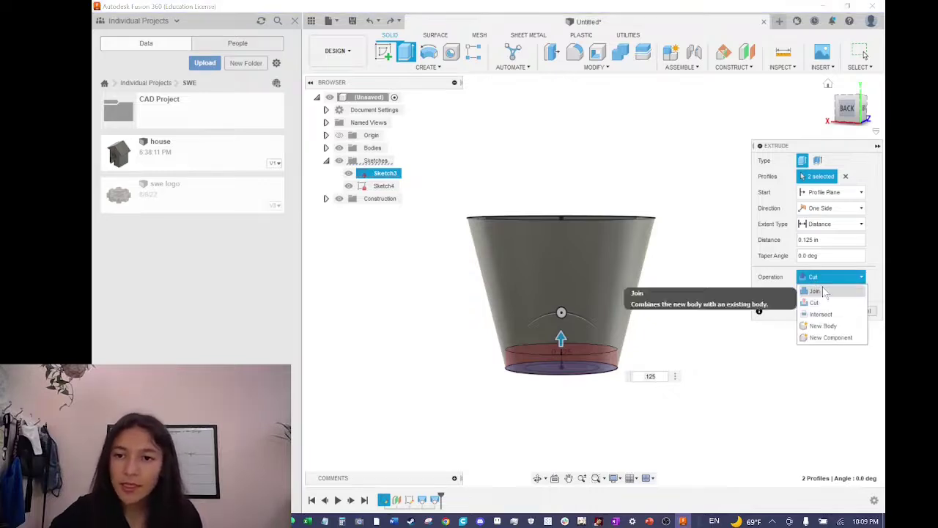
left_click(815, 291)
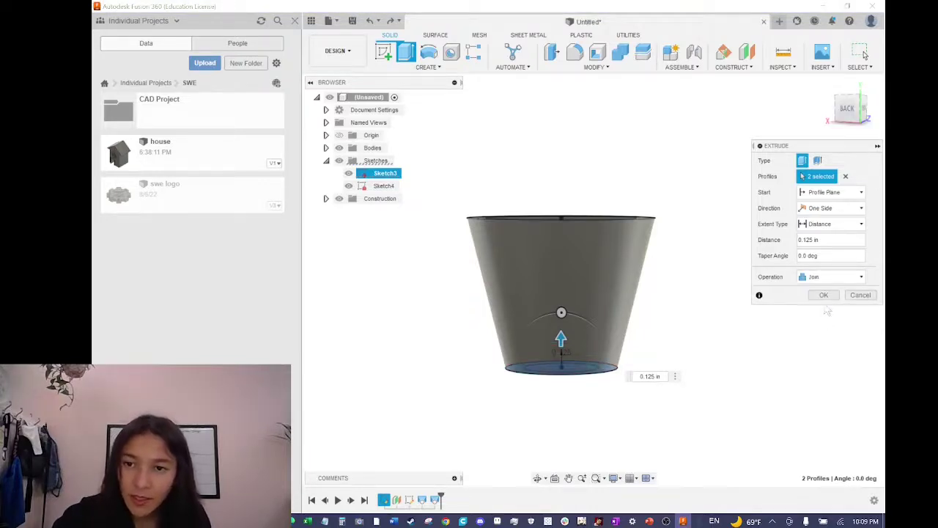
left_click(826, 296)
- Hide the base and upper sketches so only the cup body is displayed
left_click(860, 105)
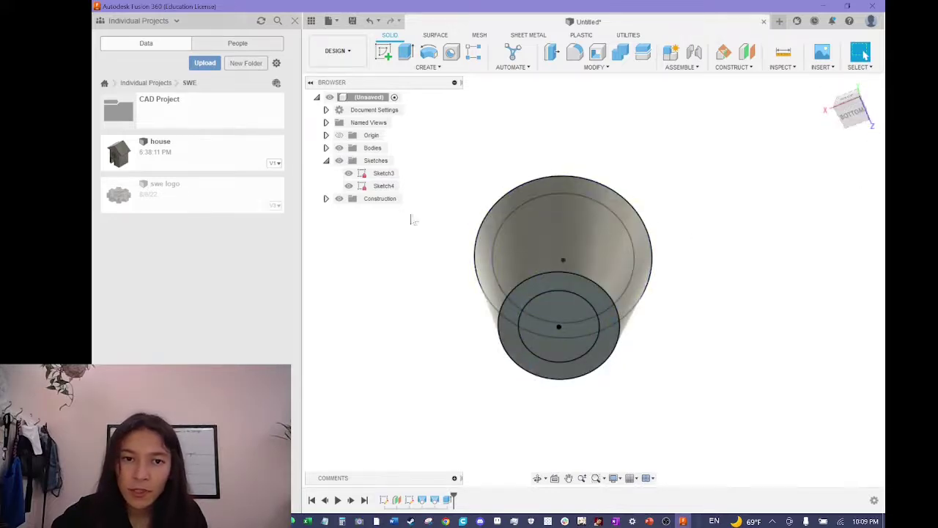
left_click(850, 109)
mouse_move(850, 109)
left_mouse_down()
mouse_move(853, 121)
mouse_move(850, 104)
mouse_move(843, 121)
left_mouse_up()
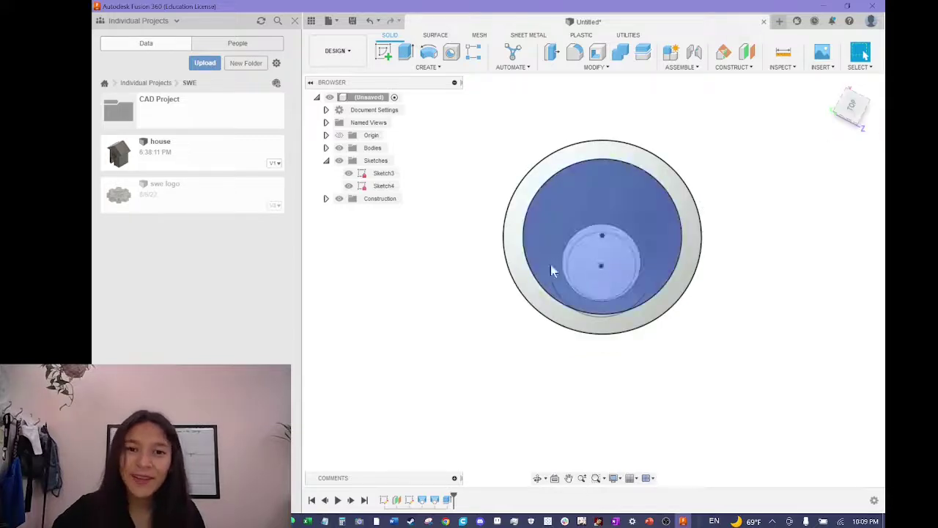
left_click(349, 186)
left_click(349, 173)
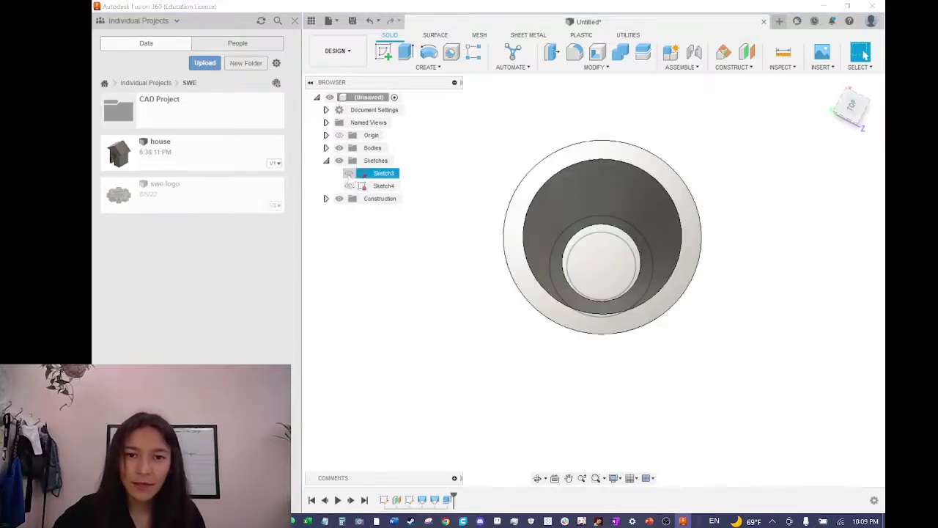
- Extrude the cup's inner floor face upward about 0.60 in, joined to the body
left_click_drag(850, 107, 846, 104)
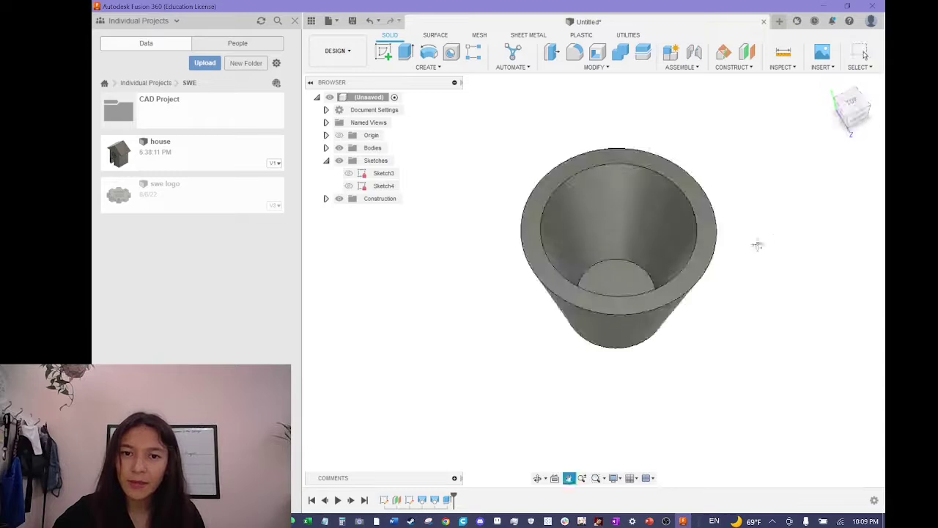
mouse_move(756, 242)
middle_mouse_down("shift")
mouse_move(596, 293)
mouse_move(720, 210)
mouse_move(701, 221)
middle_mouse_up("shift")
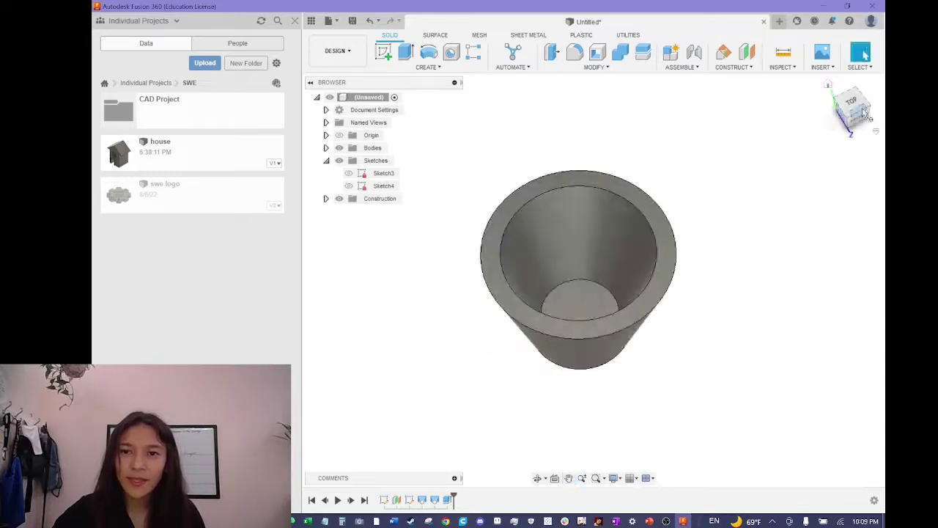
mouse_move(864, 124)
left_mouse_down()
mouse_move(851, 94)
mouse_move(866, 119)
mouse_move(833, 136)
left_mouse_up()
middle_click_drag(833, 136, 858, 152, "shift")
left_click_drag(854, 131, 847, 101)
mouse_move(608, 261)
middle_mouse_down("shift")
mouse_move(670, 240)
mouse_move(671, 352)
mouse_move(671, 315)
middle_mouse_up("shift")
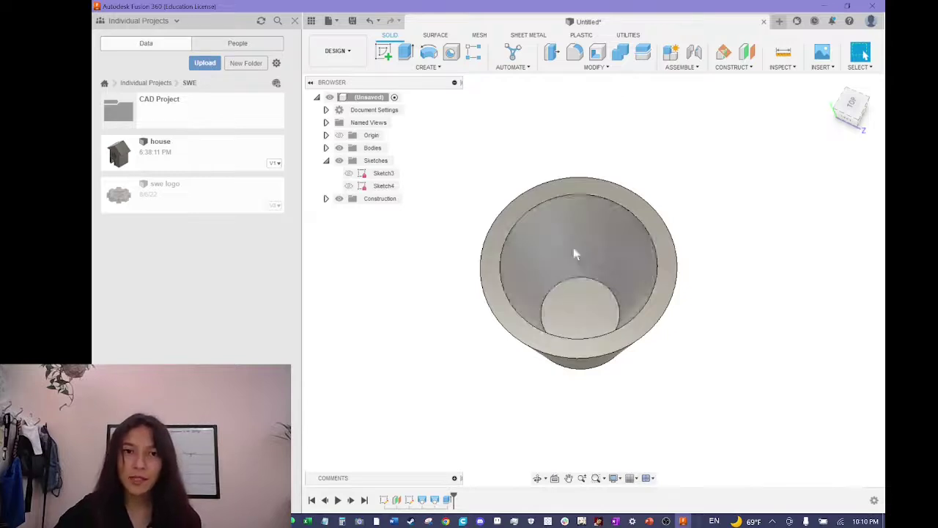
key("e")
left_click(582, 300)
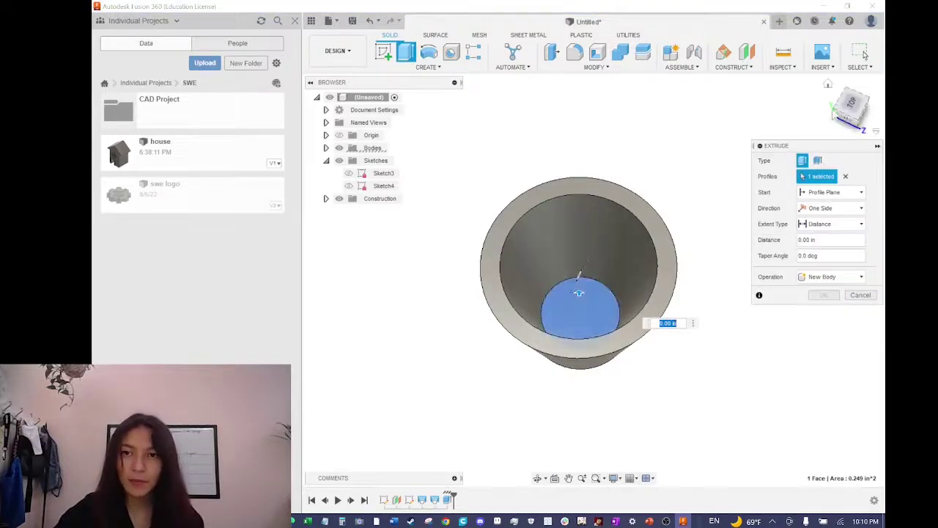
left_click_drag(842, 114, 847, 93)
left_click_drag(575, 331, 595, 266)
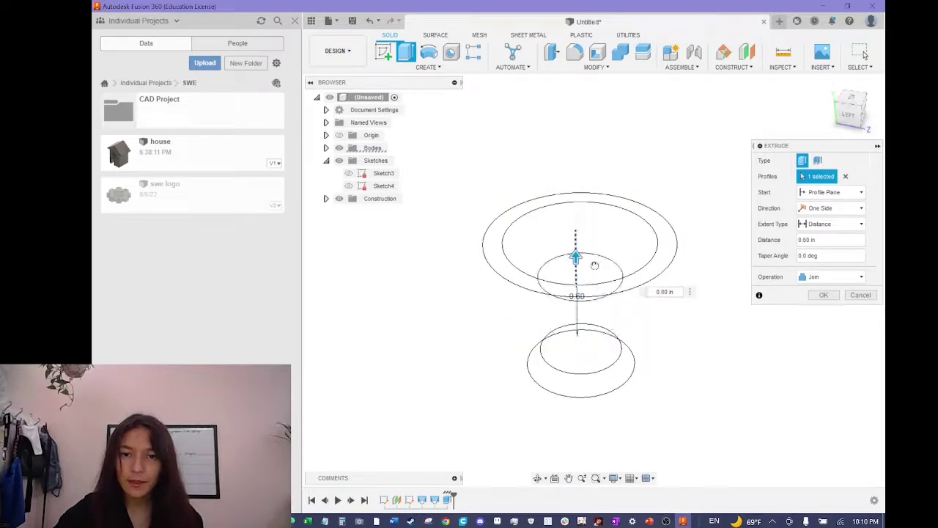
left_click(824, 295)
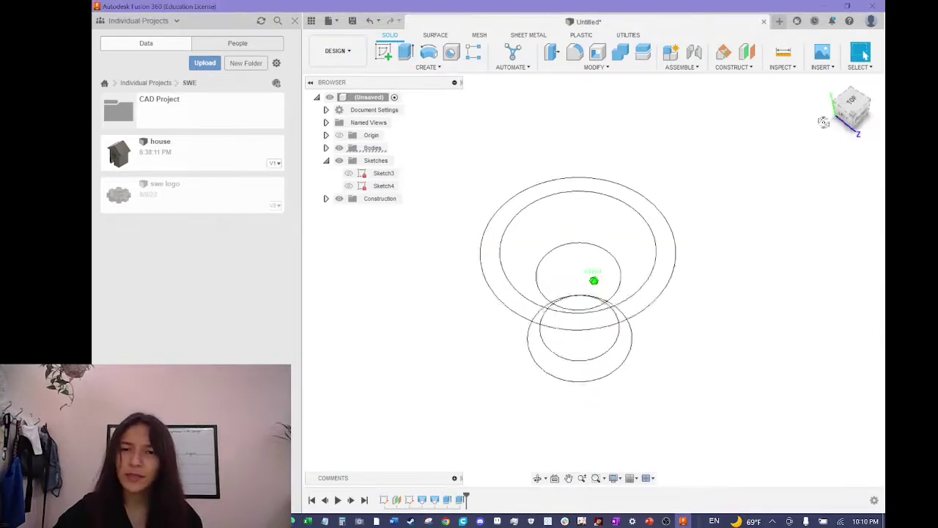
- Examine the raised cylinder inside the cup from above and at an angle
left_click(851, 101)
mouse_move(855, 94)
left_mouse_down()
mouse_move(842, 77)
mouse_move(836, 99)
mouse_move(859, 104)
mouse_move(848, 129)
left_mouse_up()
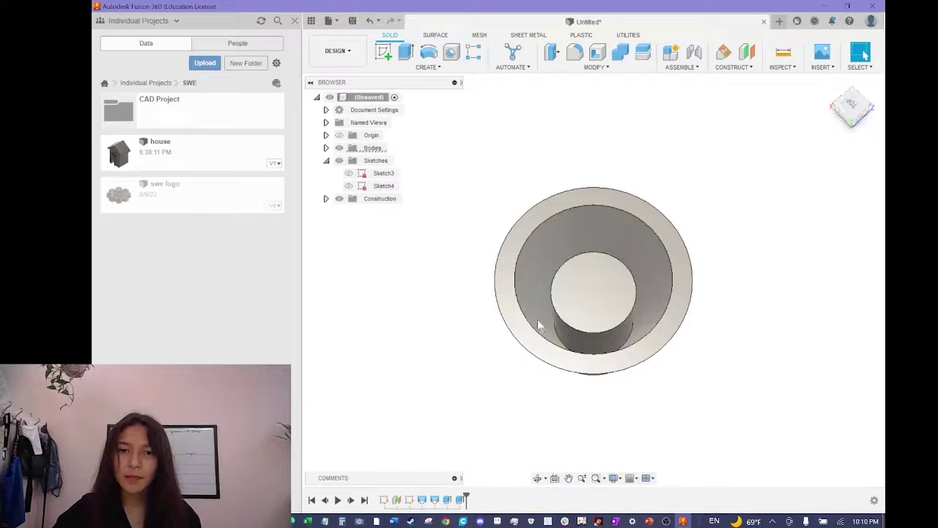
scroll(590, 343, "up", 3)
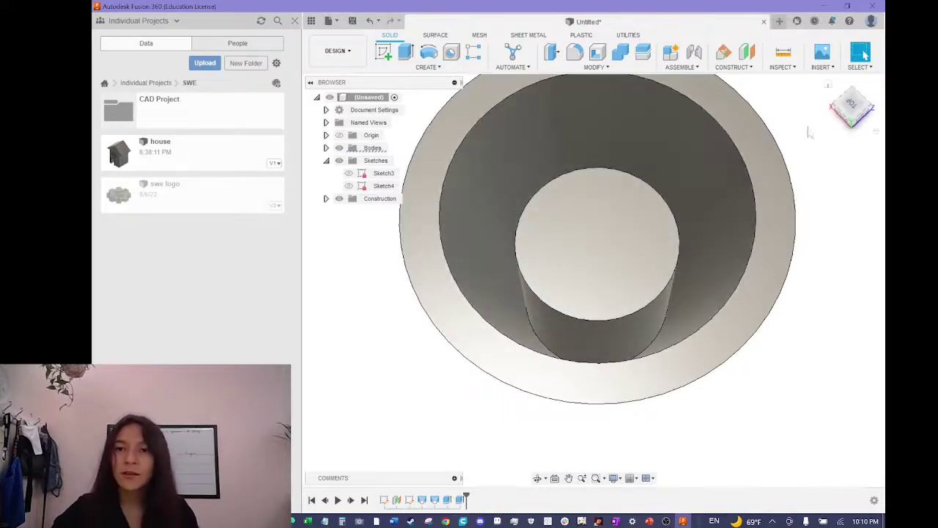
left_click(826, 109)
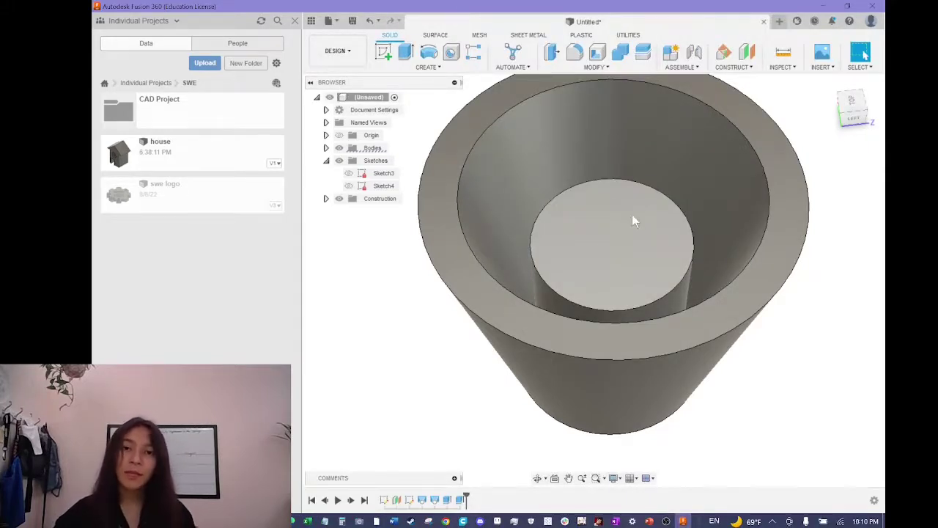
middle_click_drag(633, 216, 599, 287)
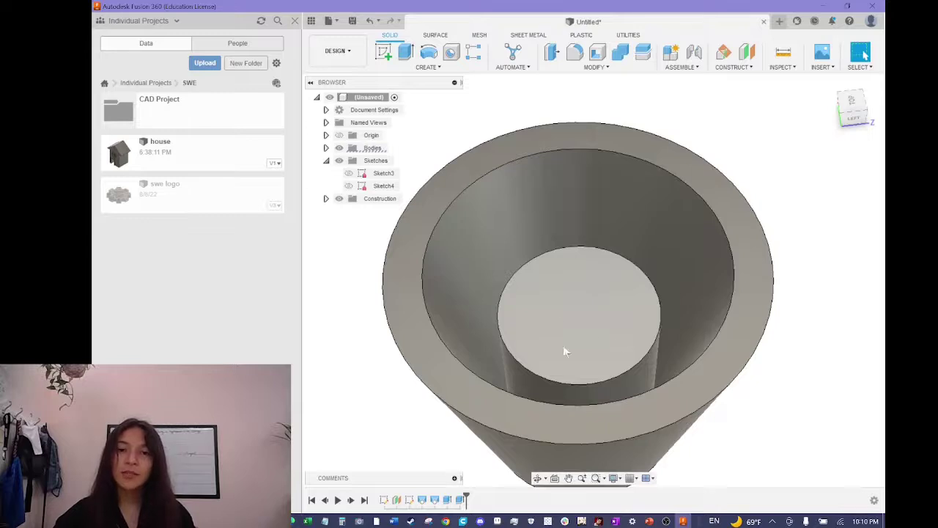
scroll(599, 276, "down", 3)
middle_click_drag(602, 257, 619, 194)
scroll(674, 177, "up", 1)
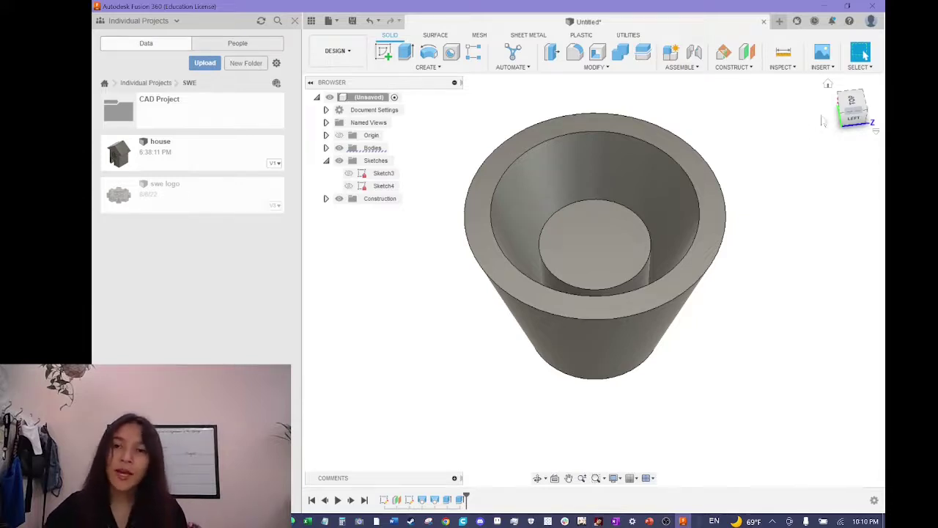
mouse_move(854, 108)
left_mouse_down()
mouse_move(876, 83)
mouse_move(827, 128)
mouse_move(815, 154)
left_mouse_up()
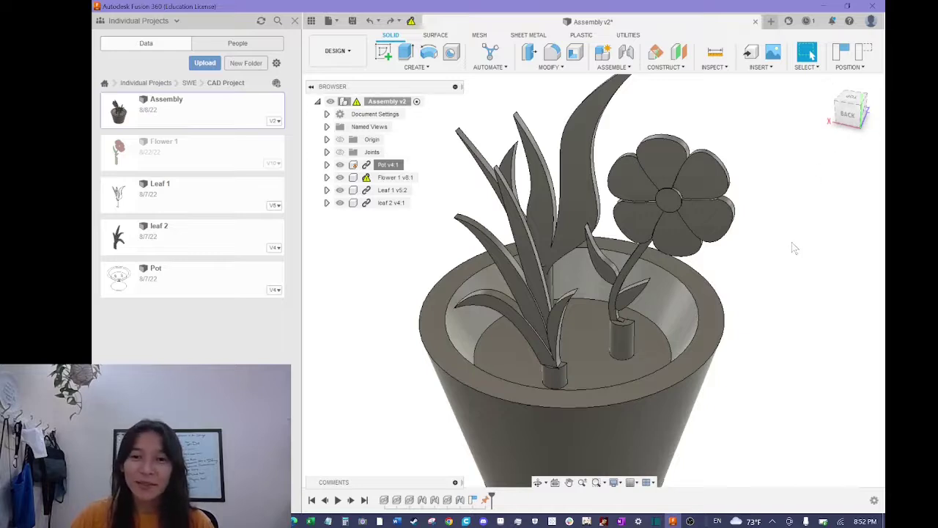
- Examine the finished flower-pot assembly from several angles, focusing on how the leaf and flower stem pegs sit in the pot's inner surface
middle_click_drag(859, 149, 841, 198, "shift")
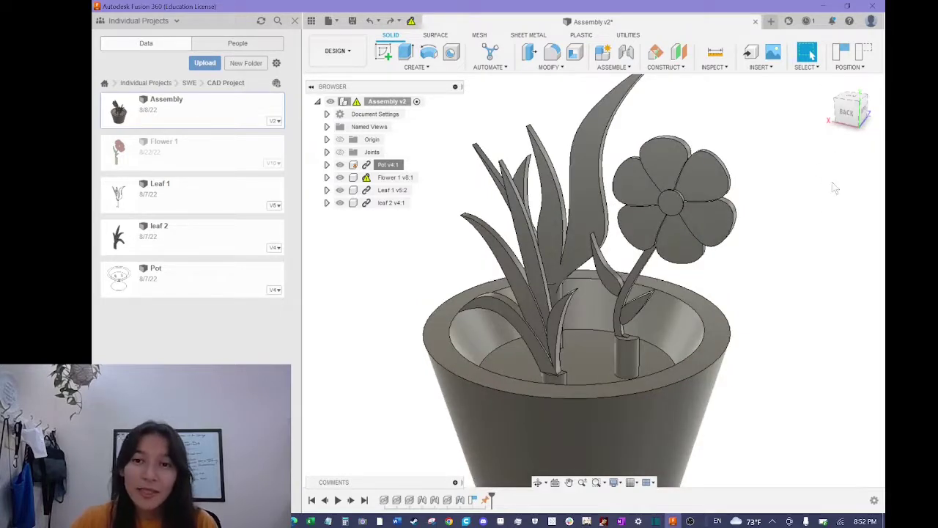
scroll(807, 213, "down", 3)
scroll(783, 242, "up", 2)
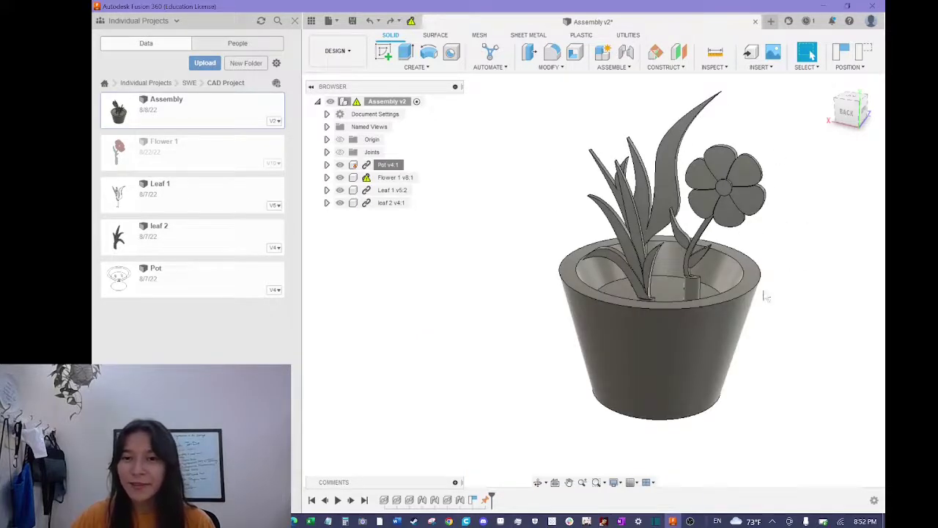
scroll(763, 297, "up", 2)
middle_click_drag(765, 232, 696, 295, "shift")
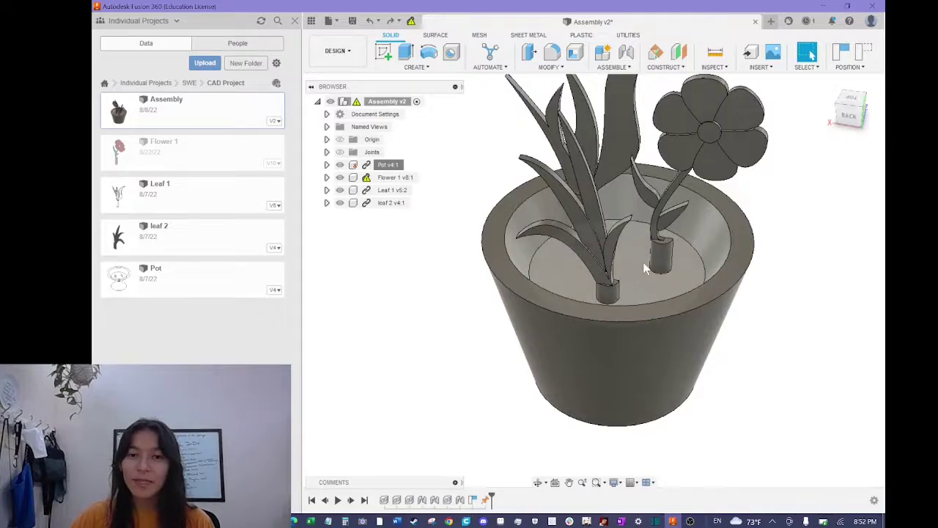
left_click_drag(654, 269, 660, 165)
left_click_drag(852, 123, 707, 266)
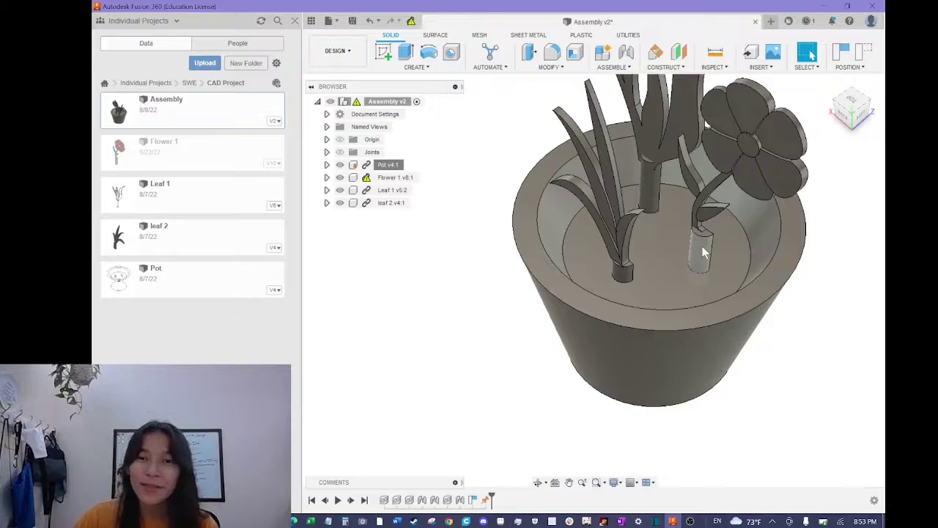
mouse_move(702, 252)
left_mouse_down()
mouse_move(716, 203)
mouse_move(699, 246)
left_mouse_up()
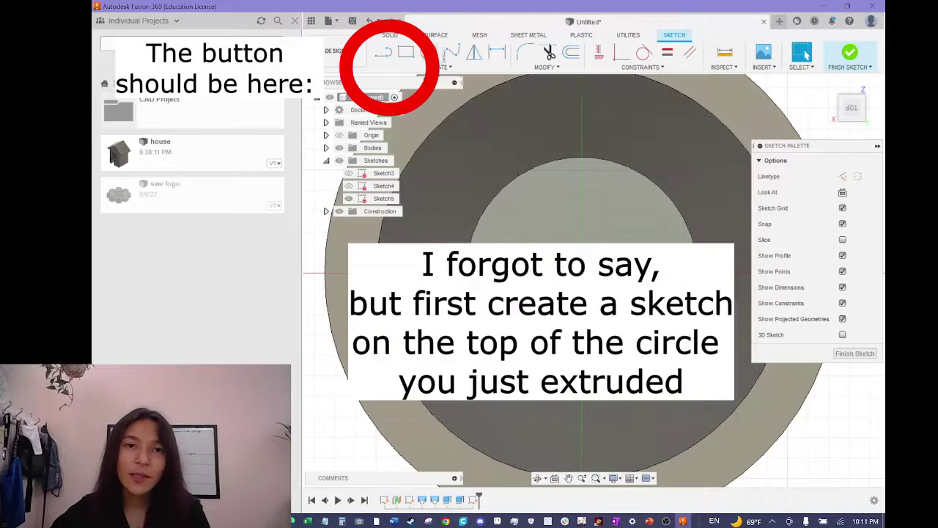
- Sketch a 0.125 in diameter circle on the raised cylinder's top face, centred about 0.10 in from each axis
left_click(428, 51)
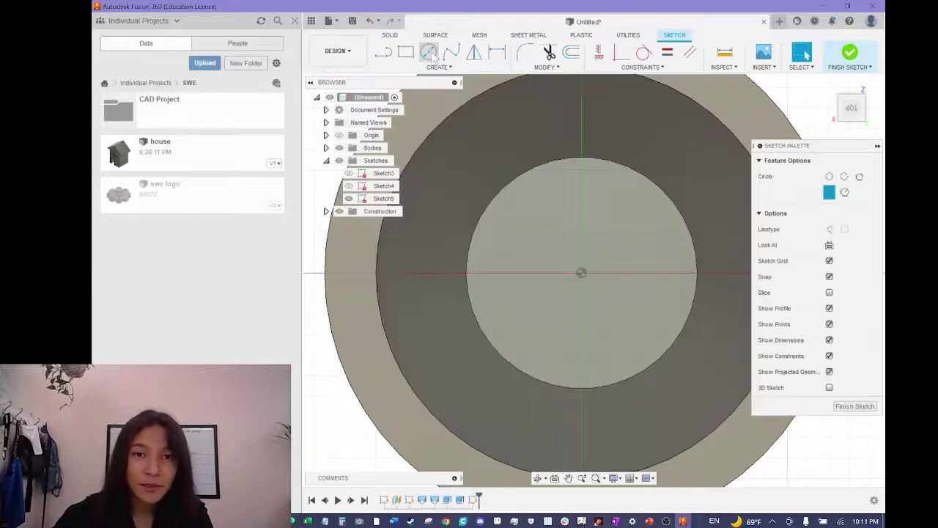
left_click(535, 214)
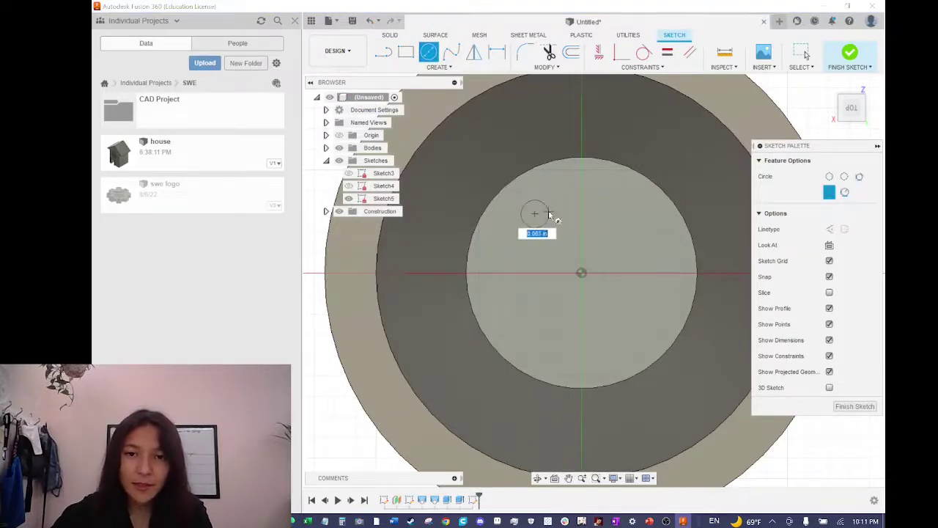
type("0.125")
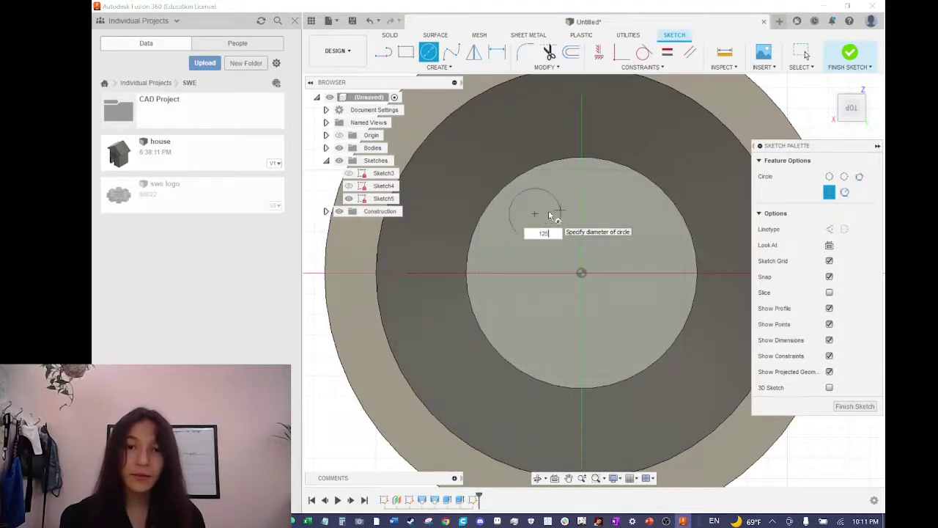
key("Return")
key("Escape")
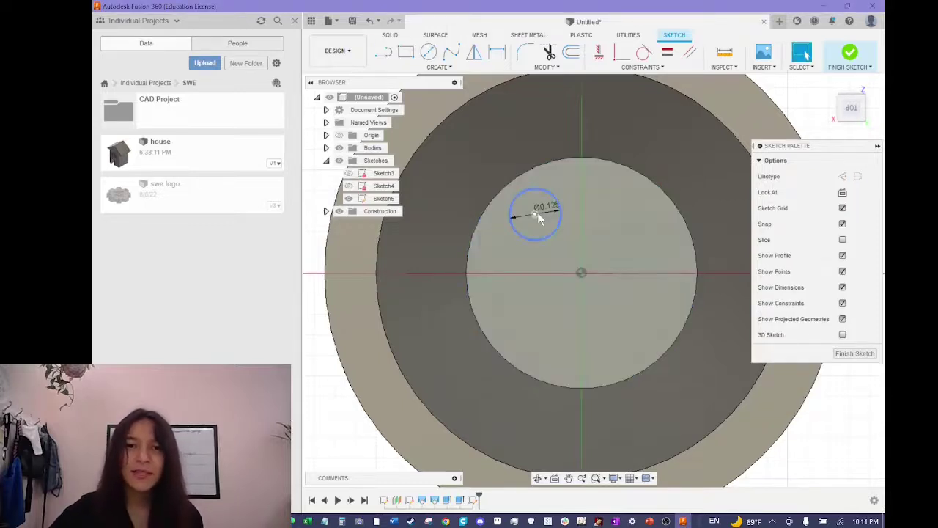
left_click_drag(535, 213, 540, 229)
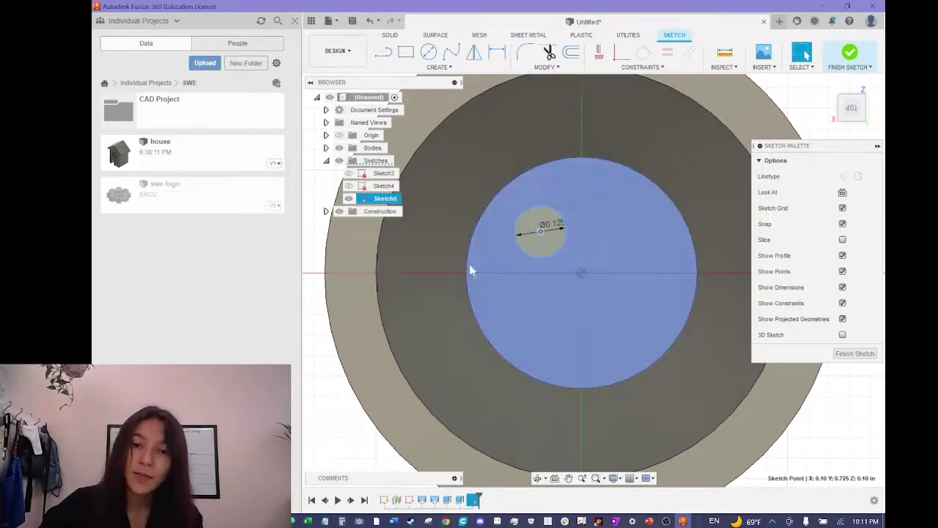
- Draw a horizontal diameter line across the small circle through its center point, as two collinear segments
middle_click_drag(593, 280, 597, 306, "shift")
left_click(851, 102)
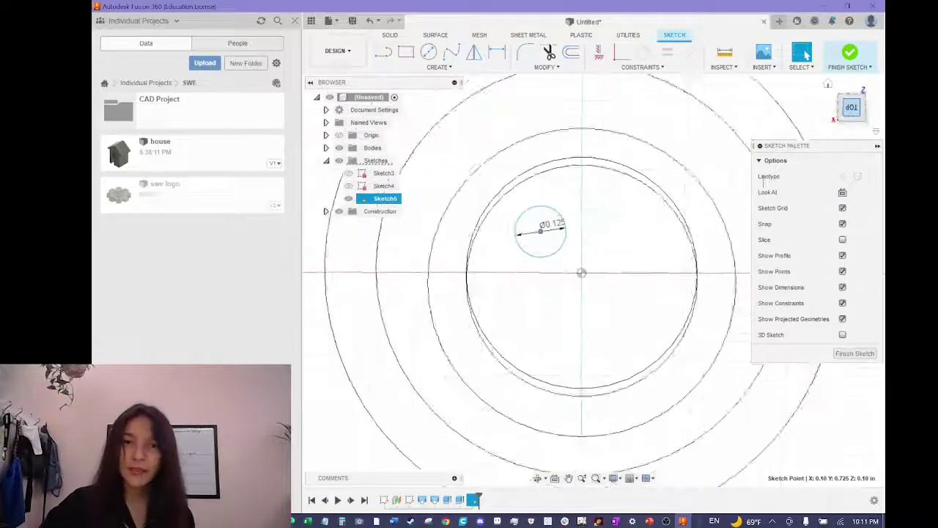
key("l")
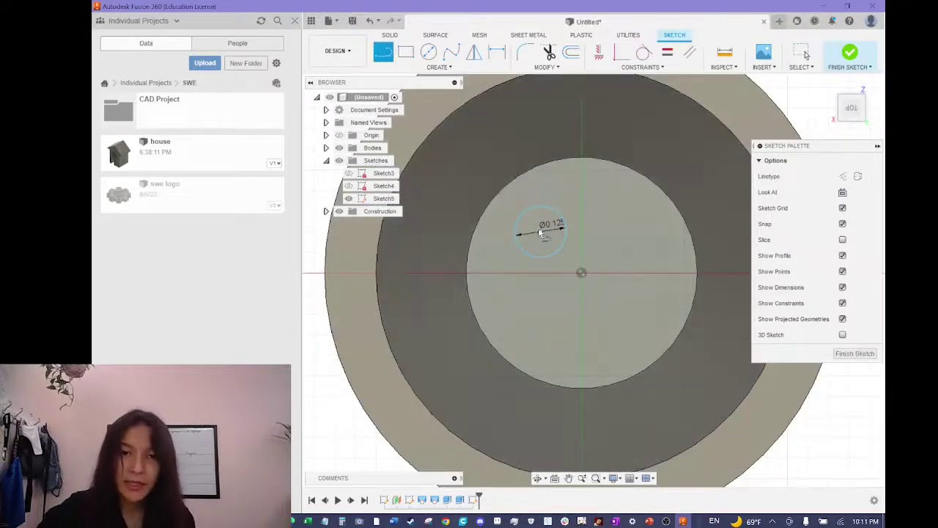
left_click(541, 232)
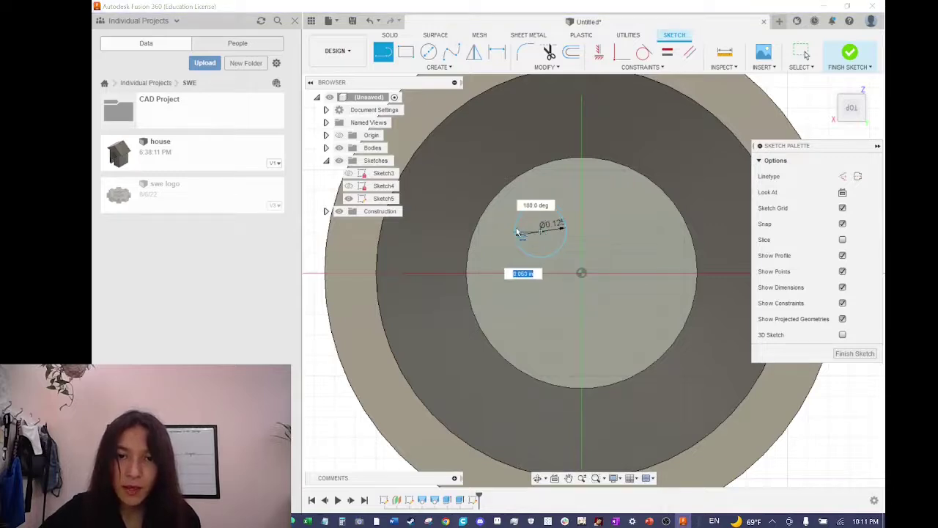
left_click(517, 232)
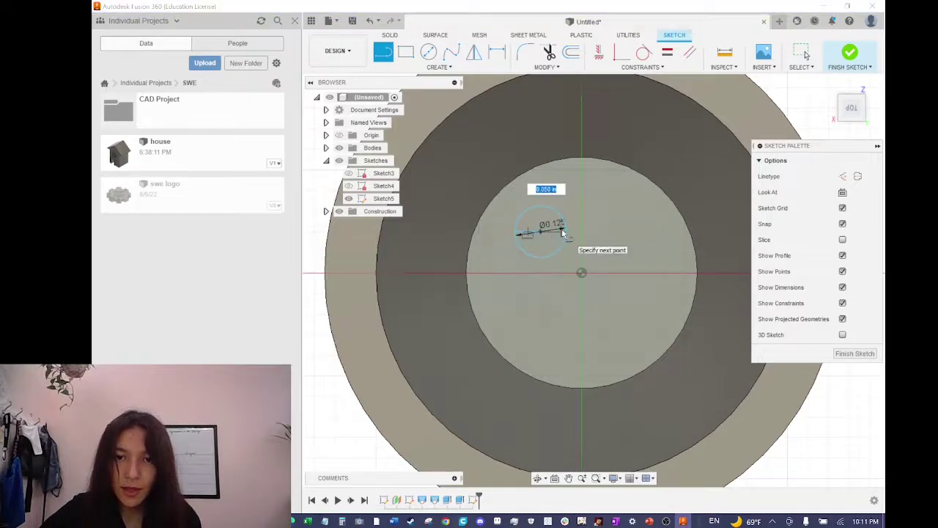
left_click(566, 232)
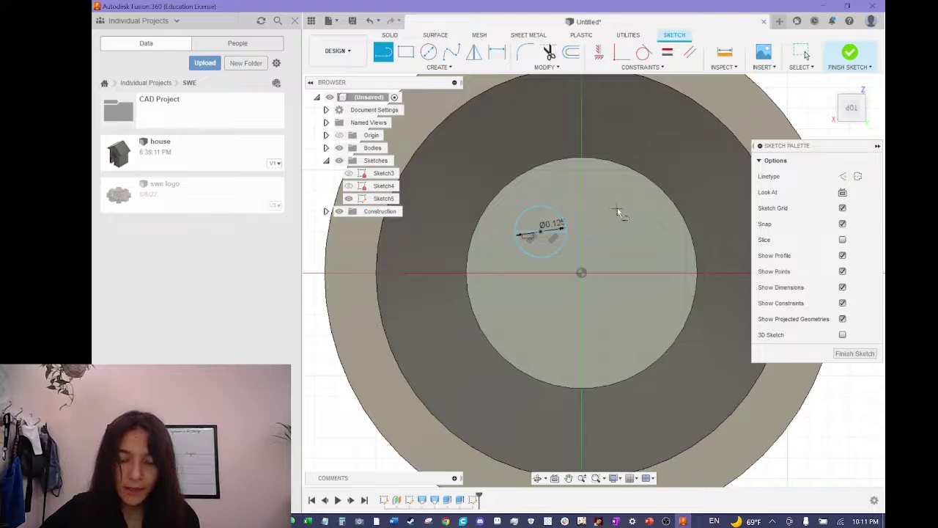
- Trim away the lower arc of the small circle to leave a closed semicircle
scroll(597, 224, "up", 5)
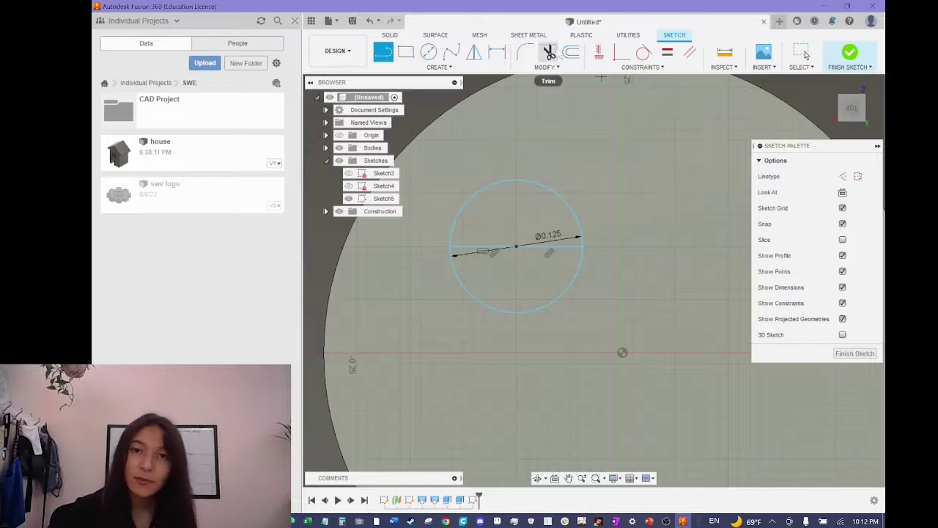
left_click(549, 53)
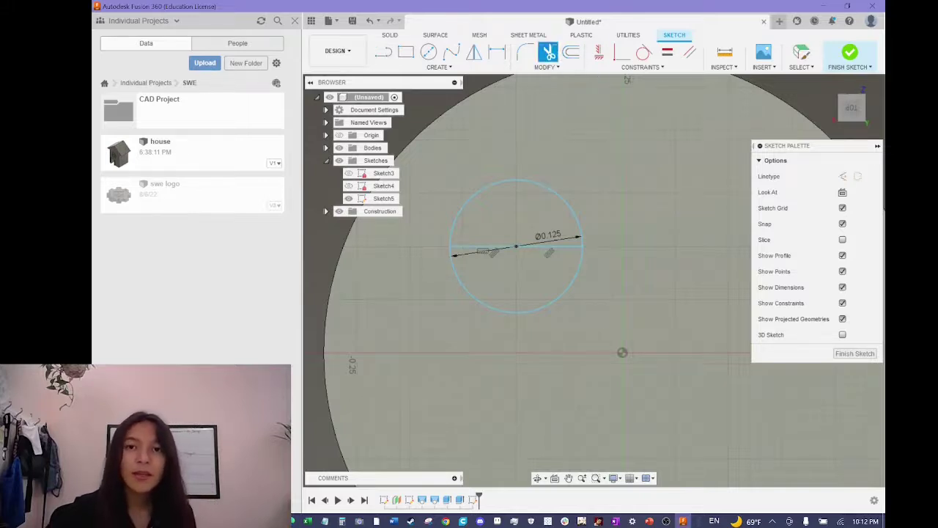
left_click(575, 280)
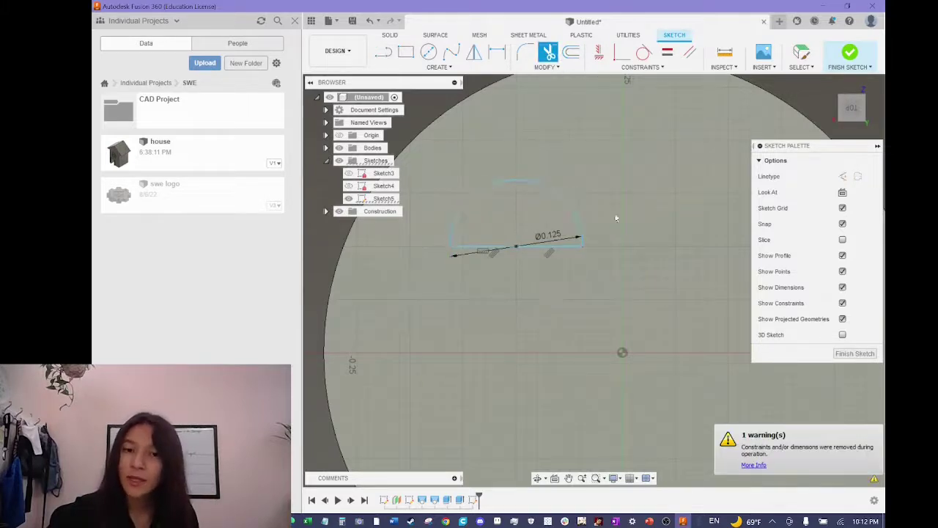
scroll(660, 260, "down", 5)
scroll(608, 253, "up", 4)
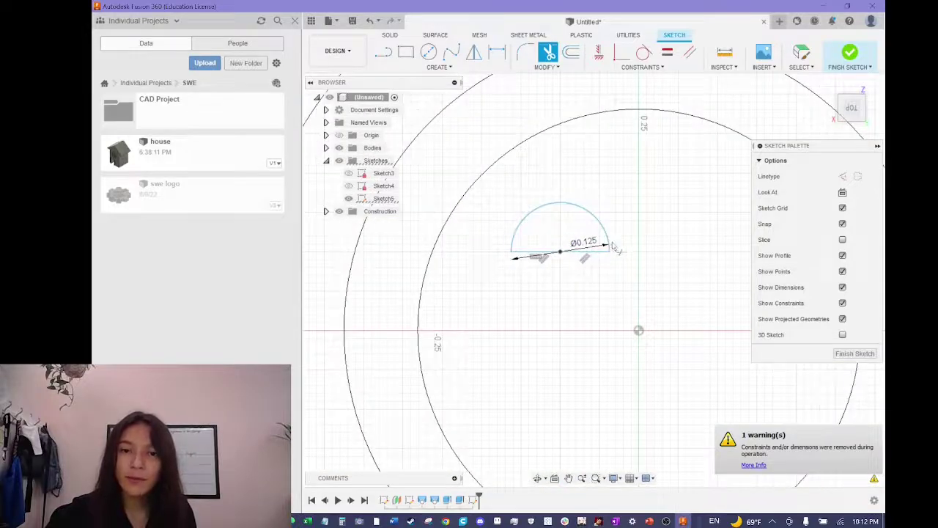
scroll(619, 234, "down", 3)
key("Escape")
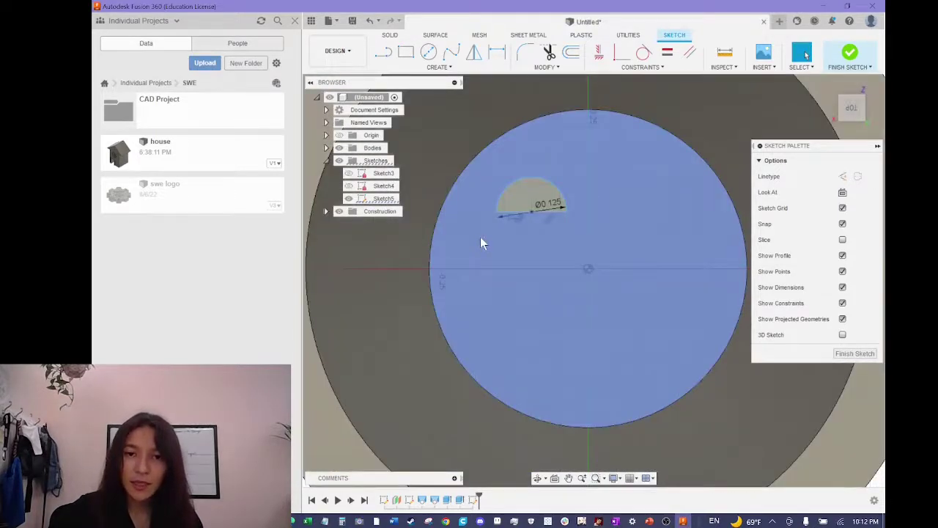
- Copy the whole semicircle and place the copy about 0.241 in along X and -0.078 in along Y from the original
left_click(480, 237)
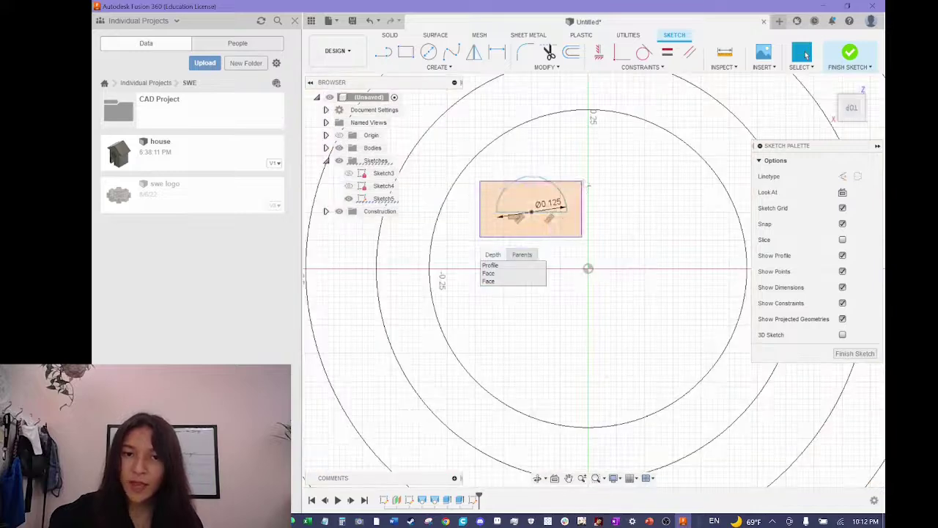
left_click(551, 189)
scroll(521, 186, "up", 4)
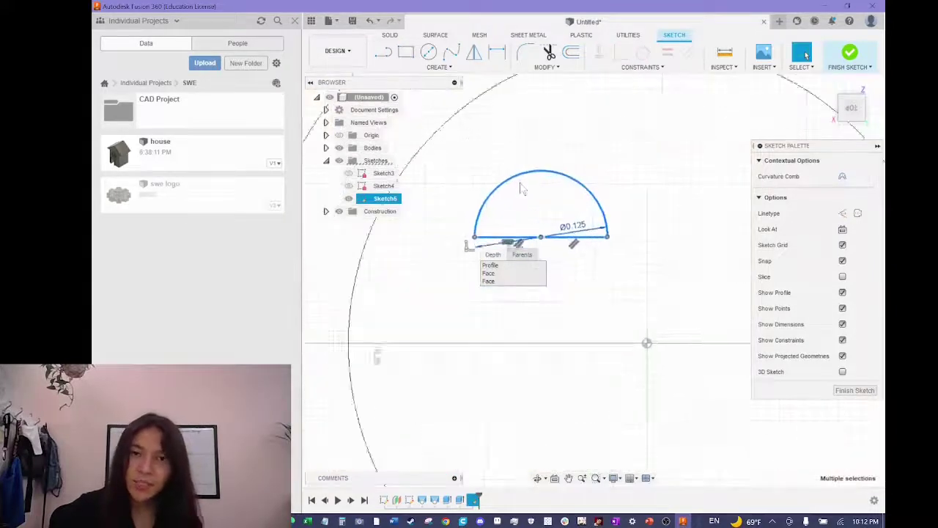
scroll(549, 186, "down", 3)
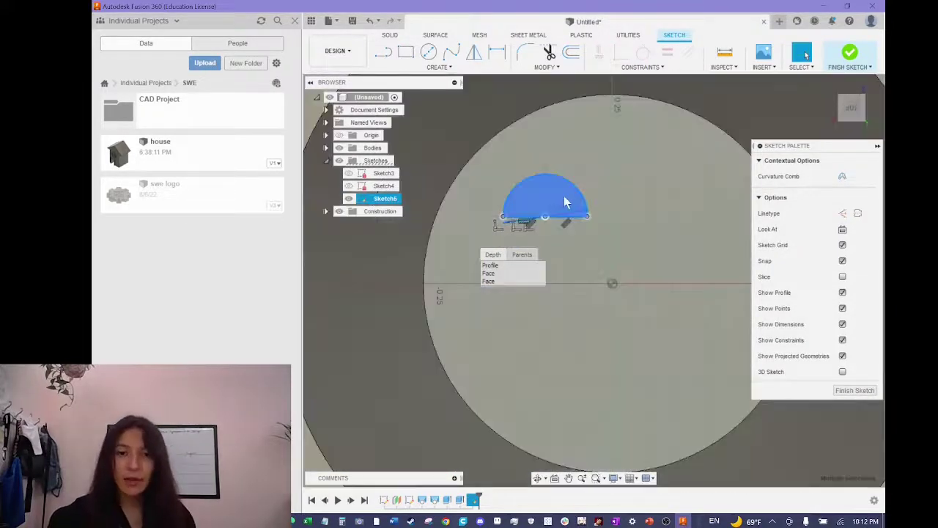
left_click(615, 205)
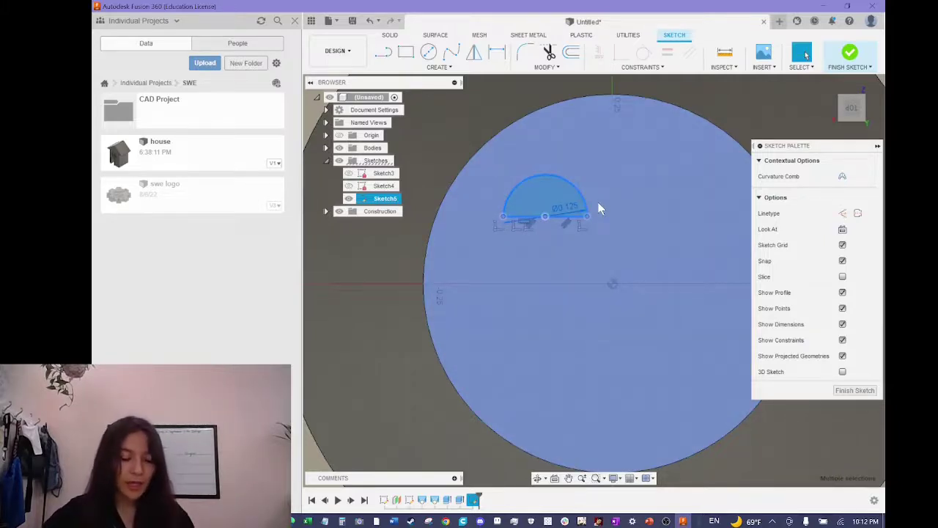
key("m")
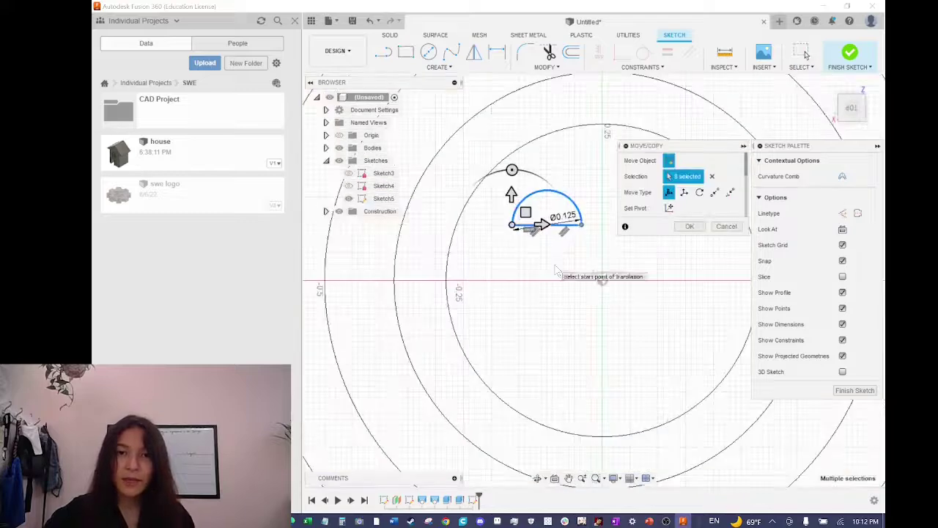
scroll(557, 271, "down", 3)
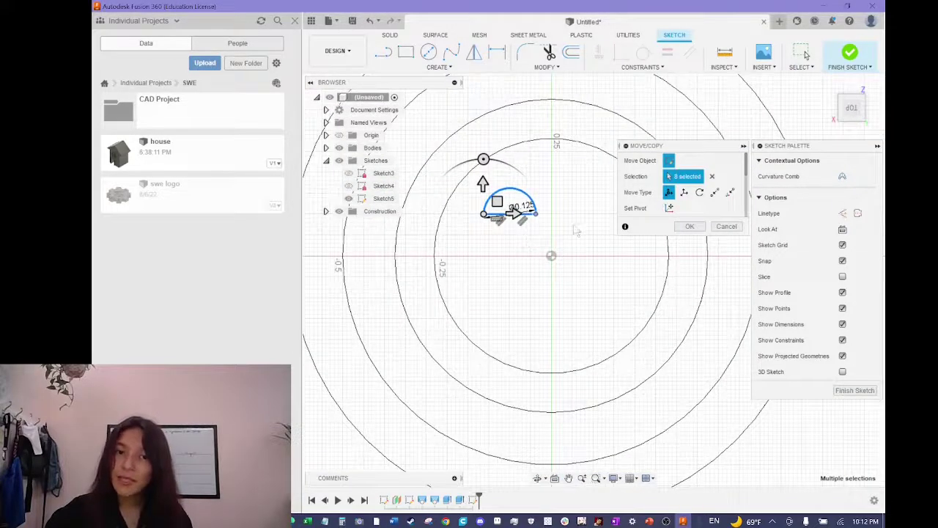
middle_click_drag(576, 231, 535, 247)
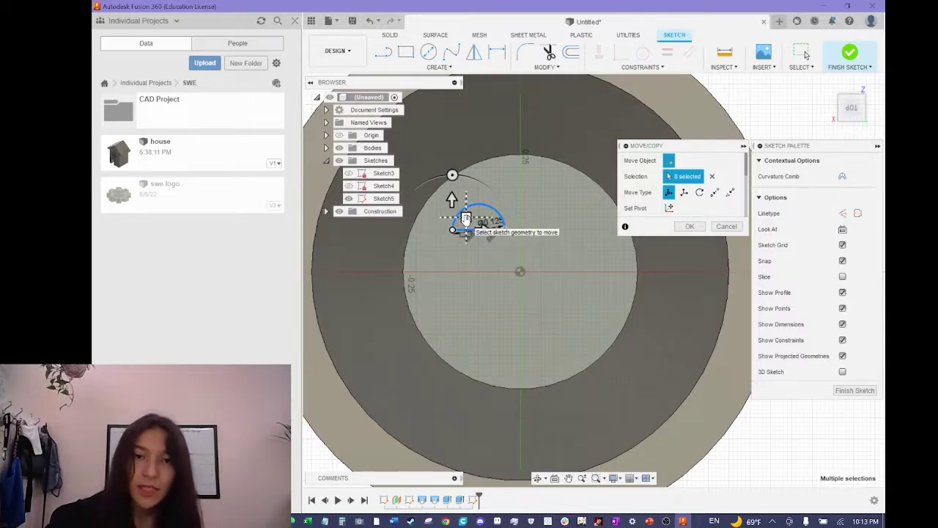
mouse_move(466, 218)
left_mouse_down()
mouse_move(480, 220)
mouse_move(504, 261)
mouse_move(541, 236)
mouse_move(566, 251)
left_mouse_up()
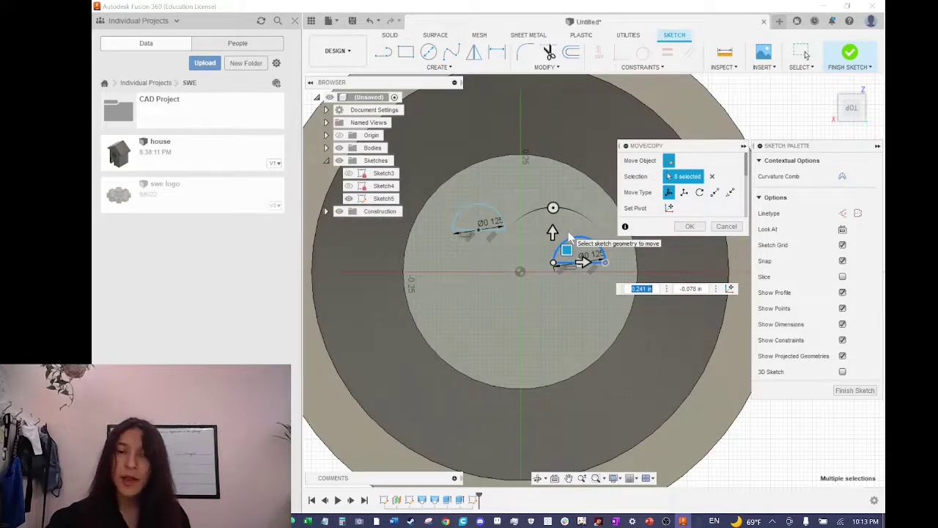
key("Return")
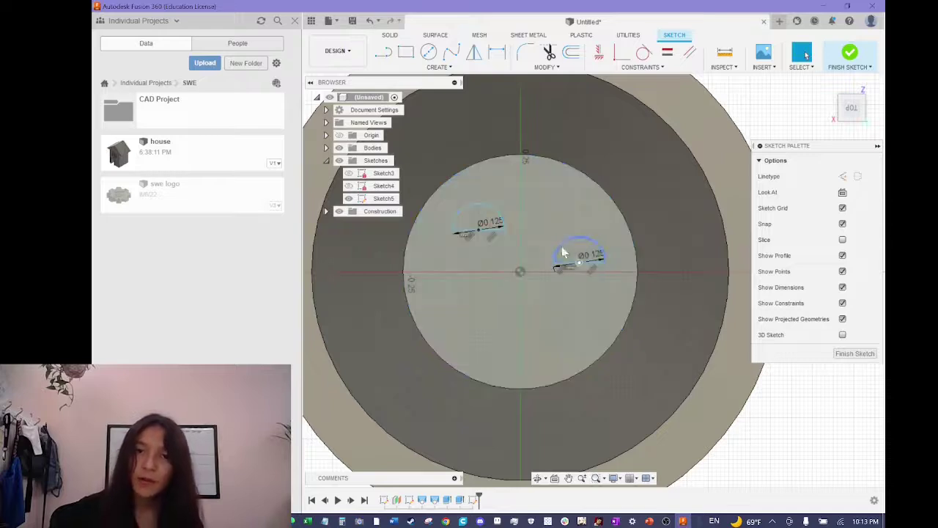
- Paste another copy of the semicircle, moved about -0.003 in along X and -0.224 in along Y from the original
left_click(545, 267)
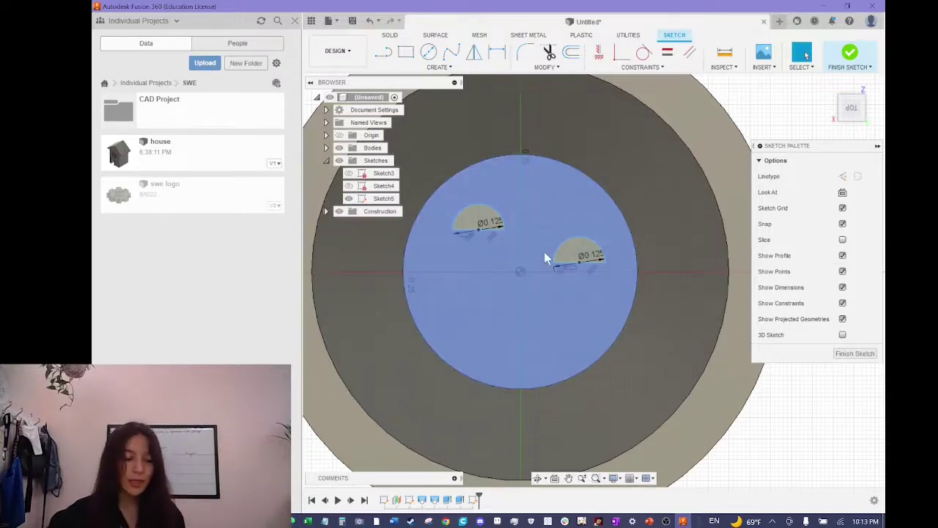
key("ctrl+v")
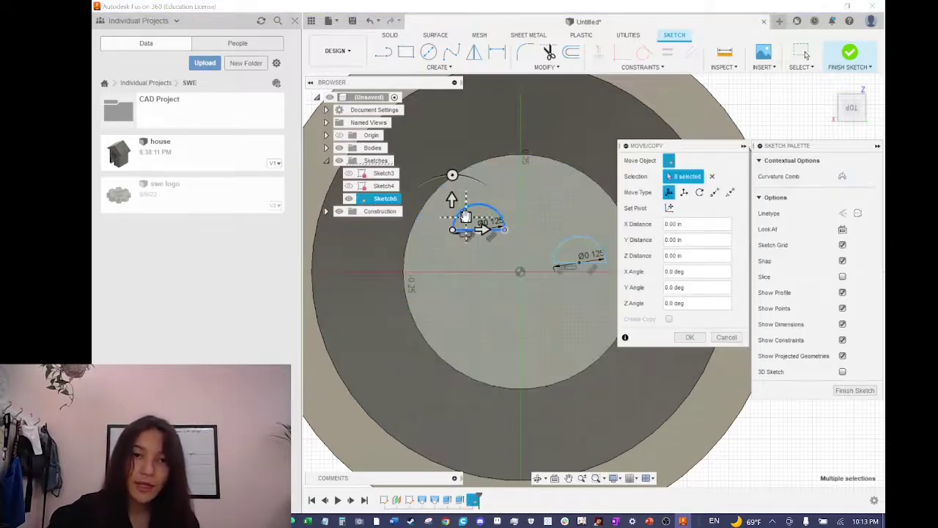
left_click_drag(467, 217, 464, 311)
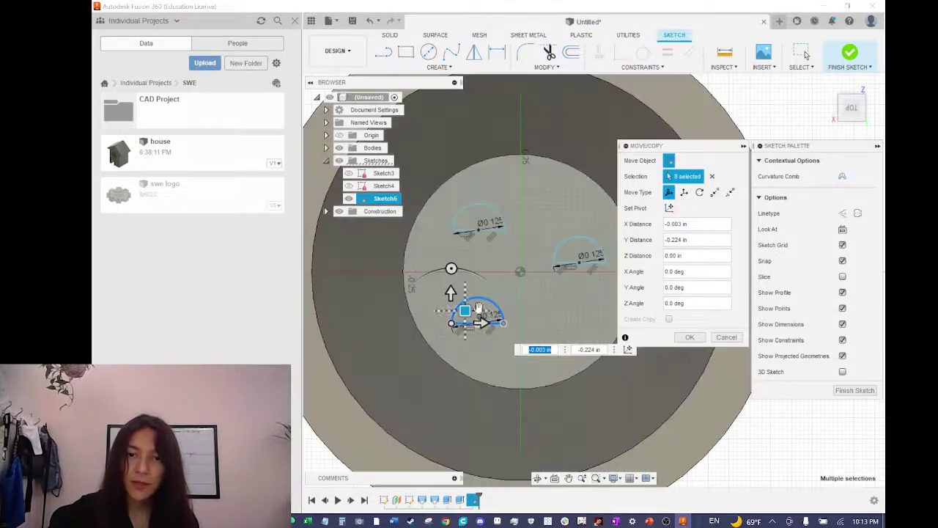
left_click(689, 337)
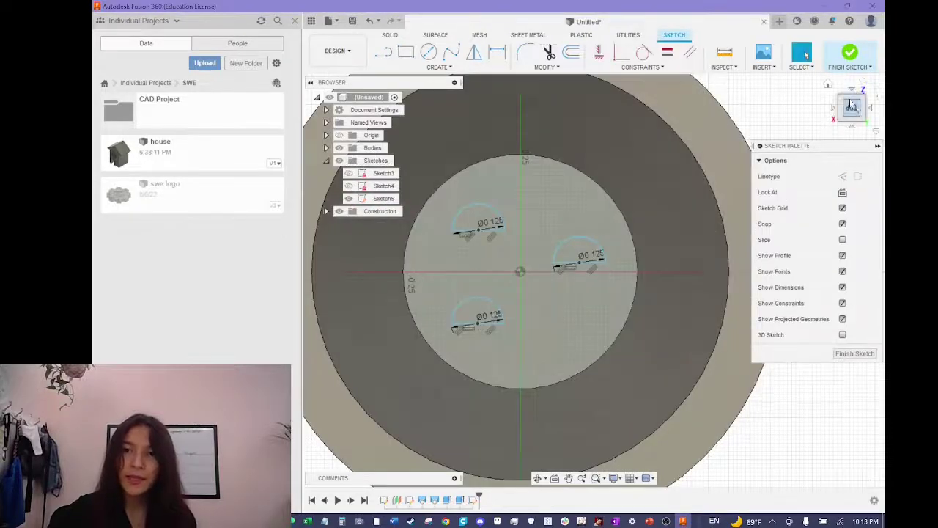
- Finish the sketch containing the three semicircular peg profiles
mouse_move(850, 101)
left_mouse_down()
mouse_move(841, 76)
mouse_move(828, 91)
mouse_move(802, 94)
mouse_move(868, 93)
left_mouse_up()
left_click(849, 54)
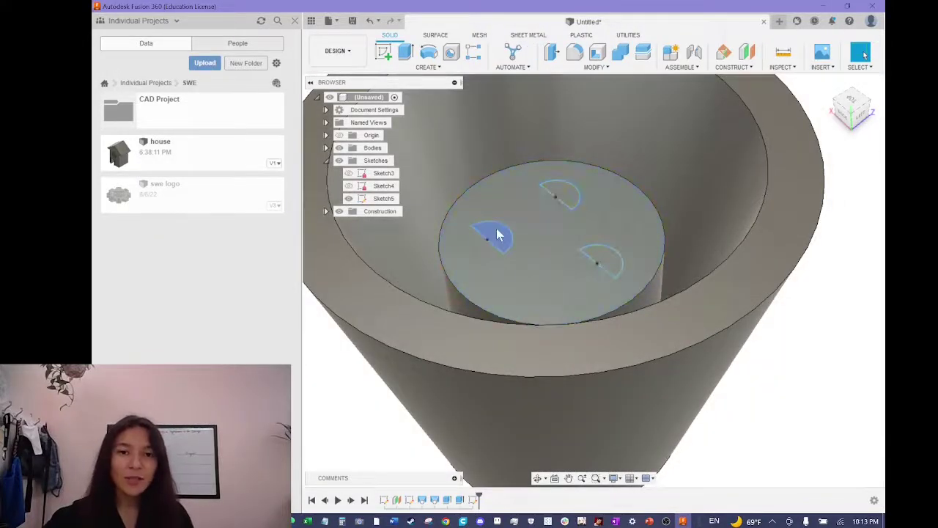
left_click(587, 181)
left_click(574, 194)
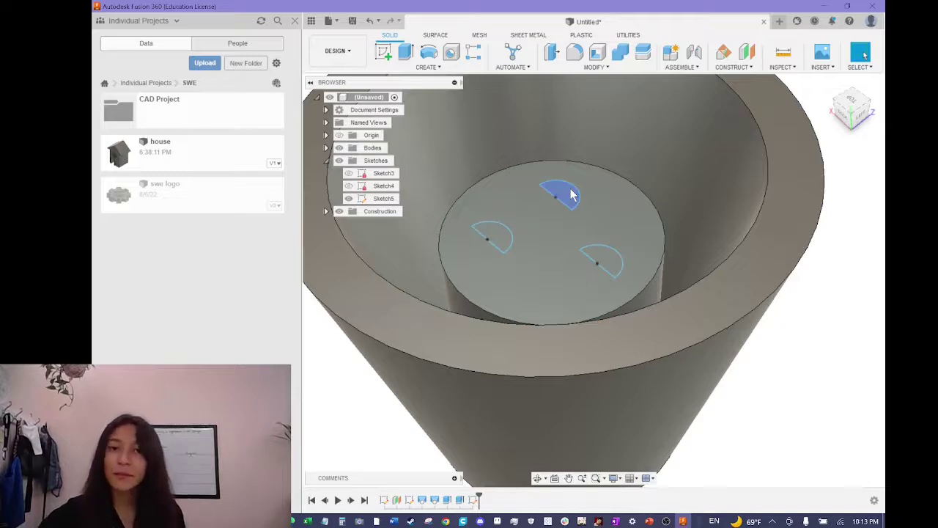
- Extrude all three semicircle profiles as a cut 0.25 in down into the inner cylinder
left_click(405, 53)
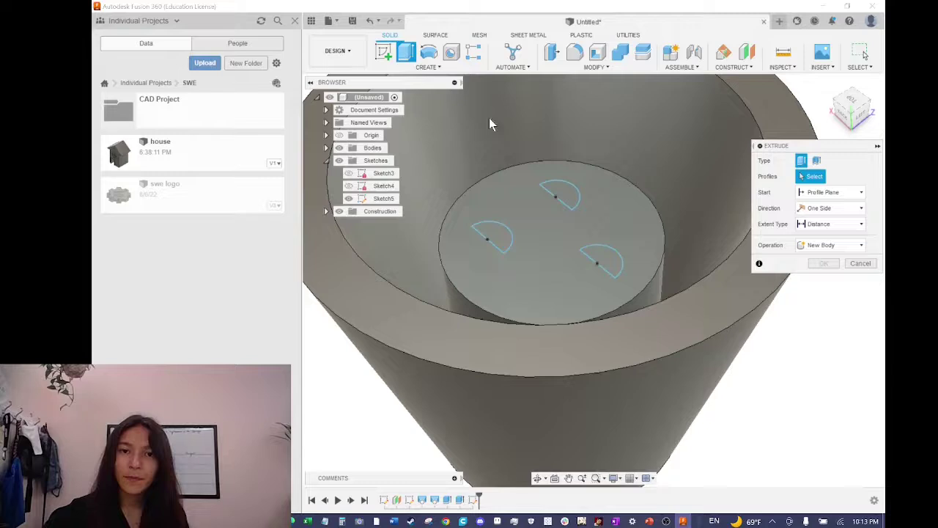
left_click(565, 196)
left_click(494, 238)
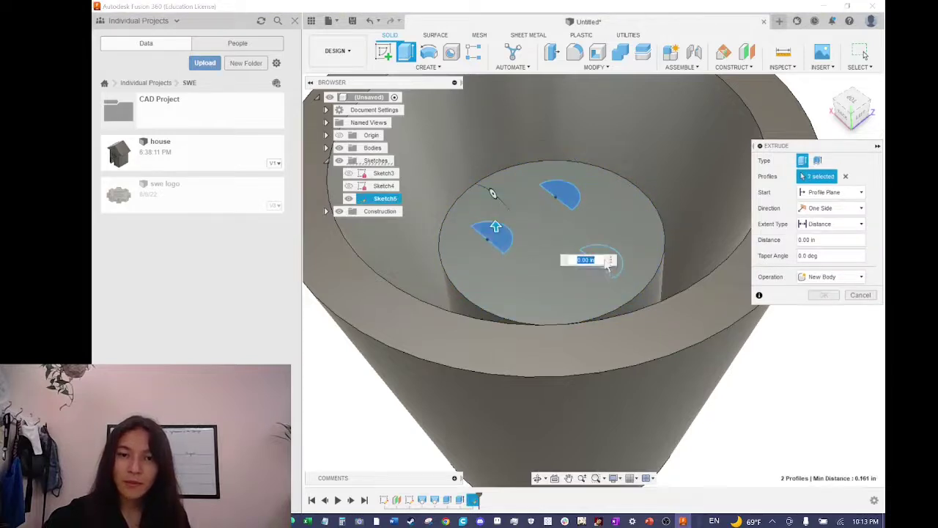
left_click(614, 267)
left_click_drag(606, 254, 601, 277)
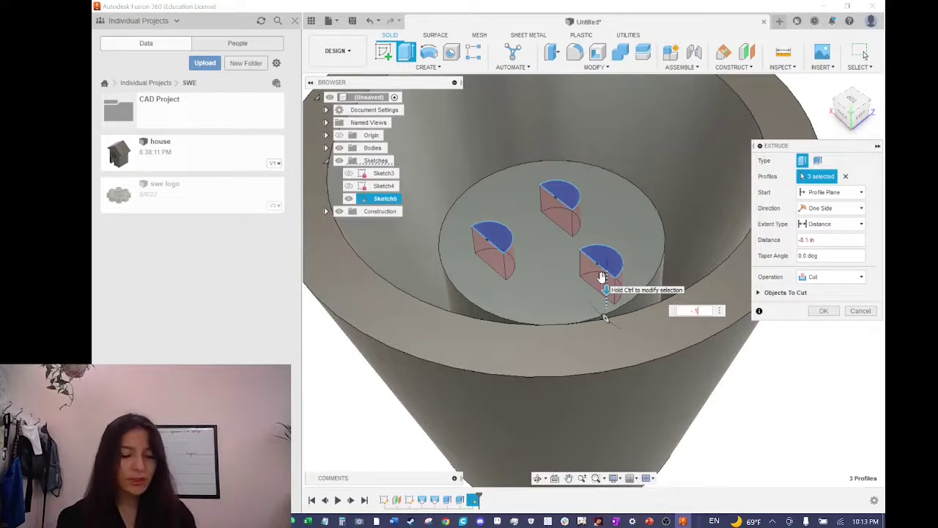
key("Return")
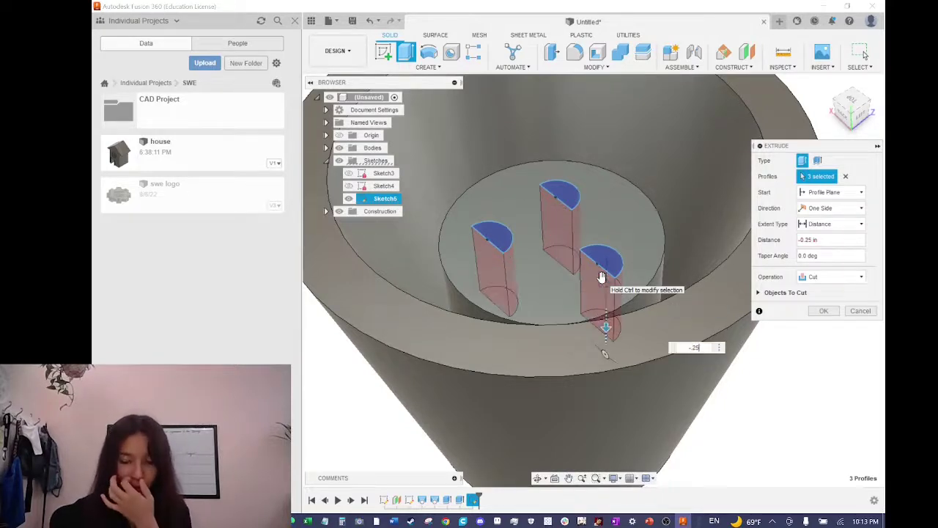
key("Return")
- Inspect the three peg holes and the pot's overall shape from above and from the side
scroll(604, 271, "down", 3)
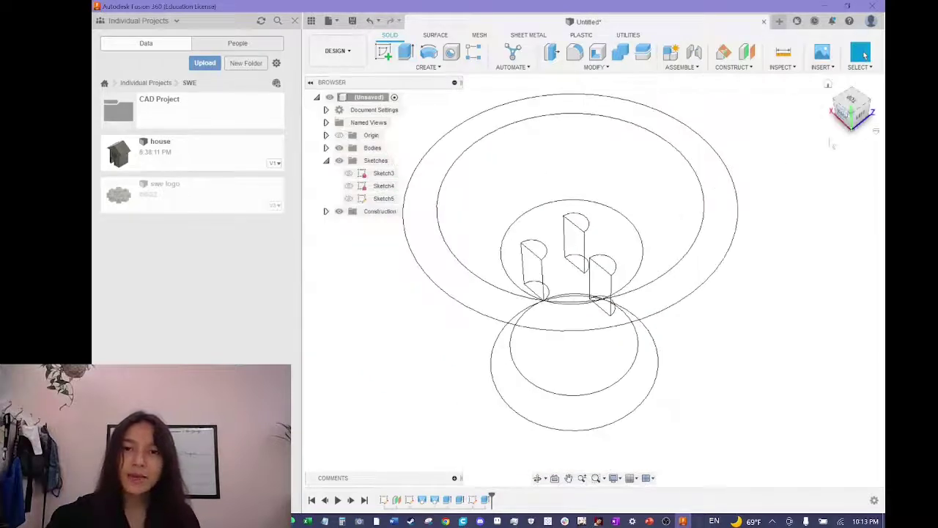
mouse_move(592, 281)
middle_mouse_down("shift")
mouse_move(611, 219)
mouse_move(638, 237)
middle_mouse_up("shift")
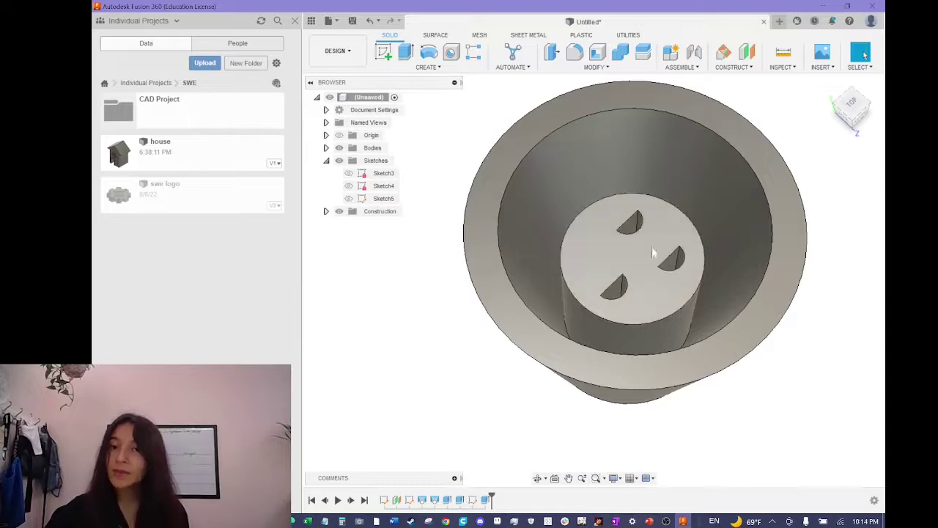
left_click(853, 113)
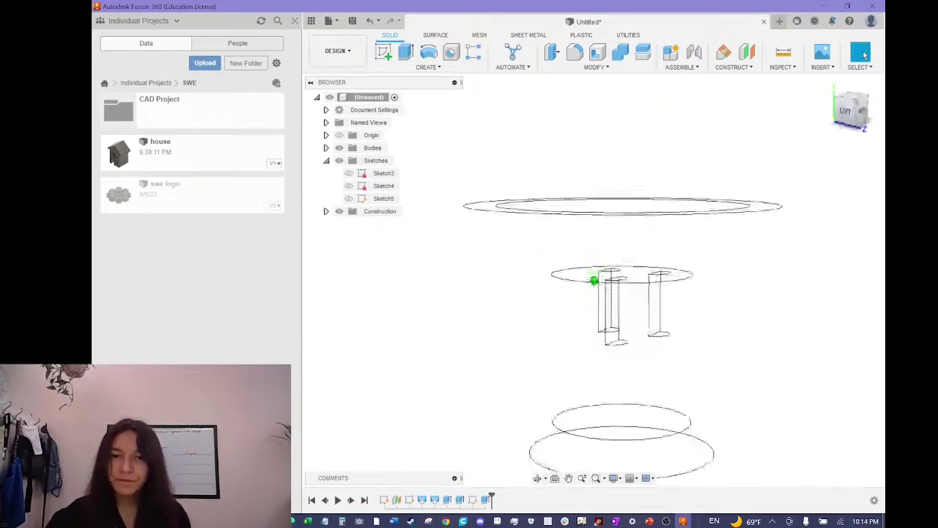
mouse_move(853, 114)
left_mouse_down()
mouse_move(836, 213)
mouse_move(832, 182)
left_mouse_up()
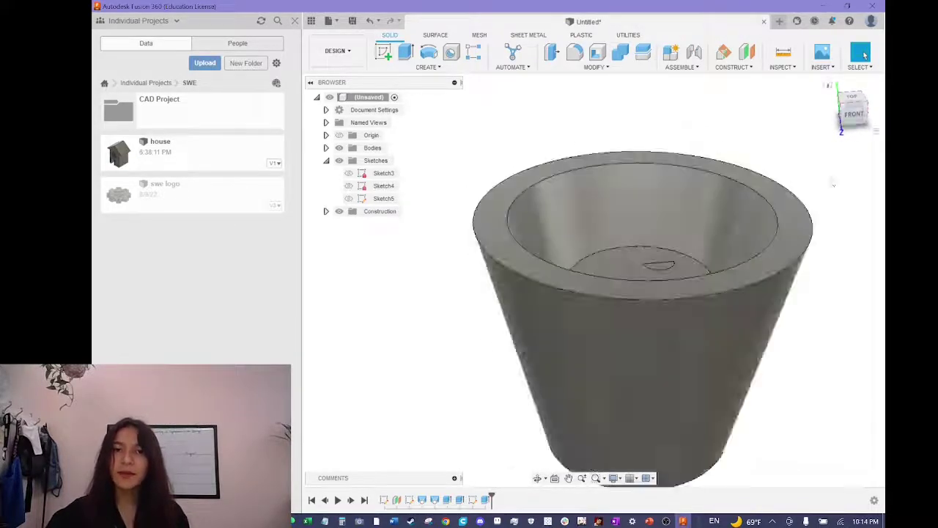
scroll(715, 272, "down", 3)
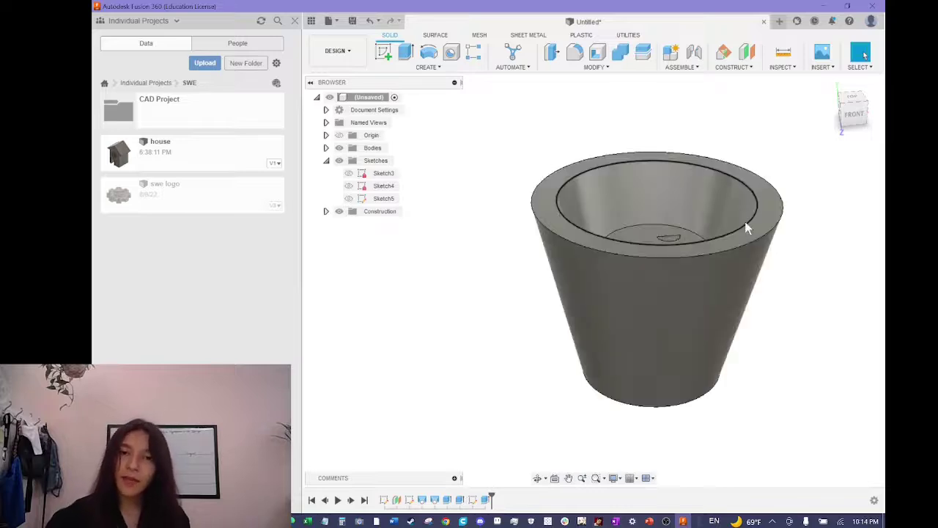
middle_click_drag(744, 221, 658, 210)
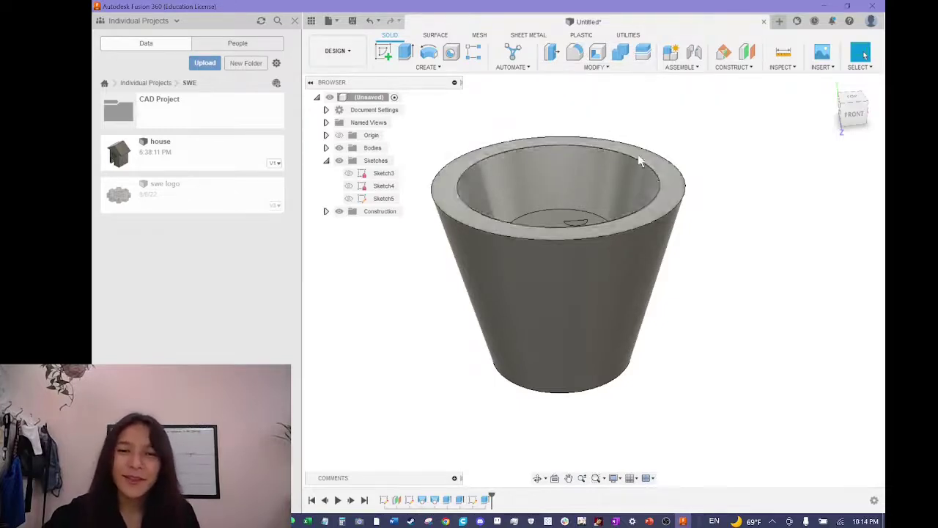
middle_click_drag(637, 154, 711, 173)
left_click(574, 52)
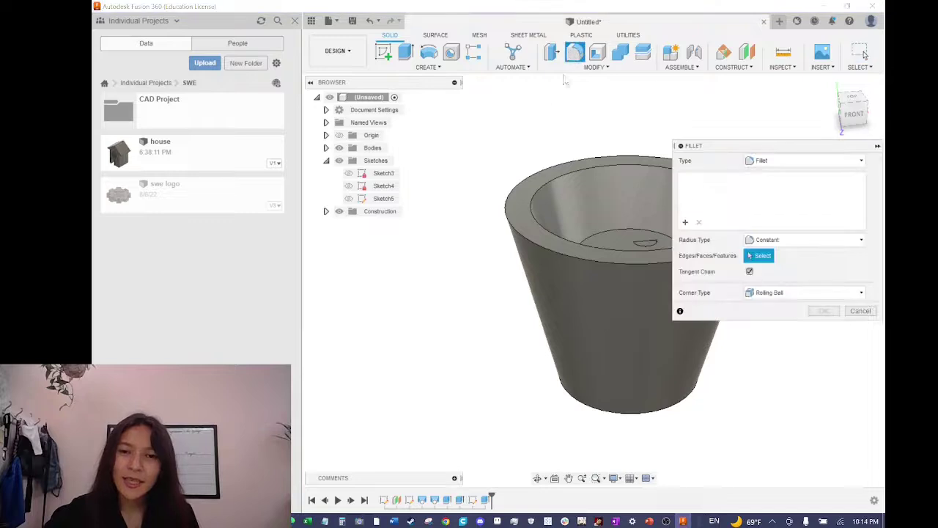
left_click(508, 189)
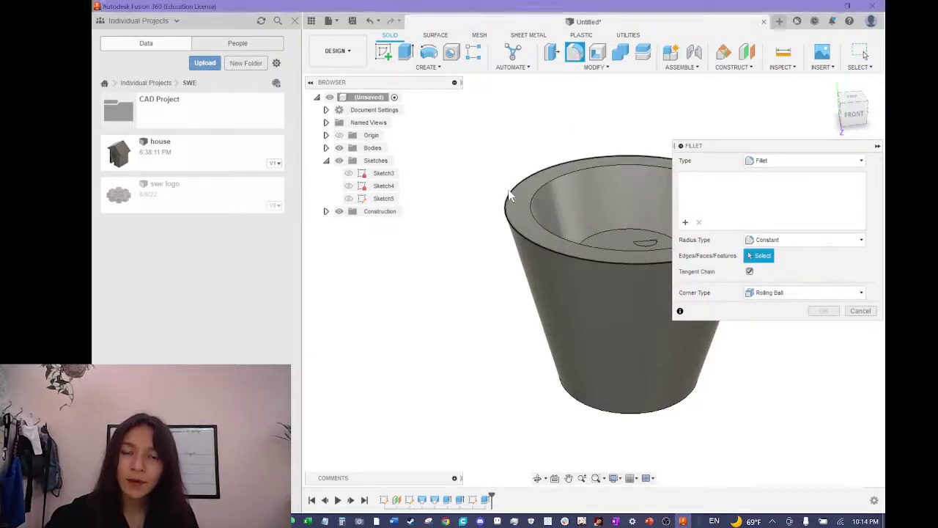
left_click_drag(504, 183, 512, 191)
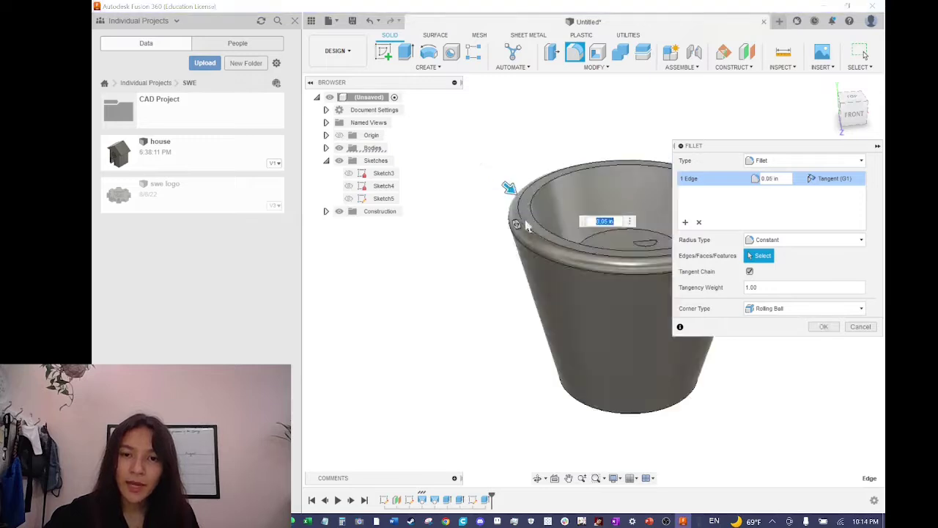
left_click(860, 326)
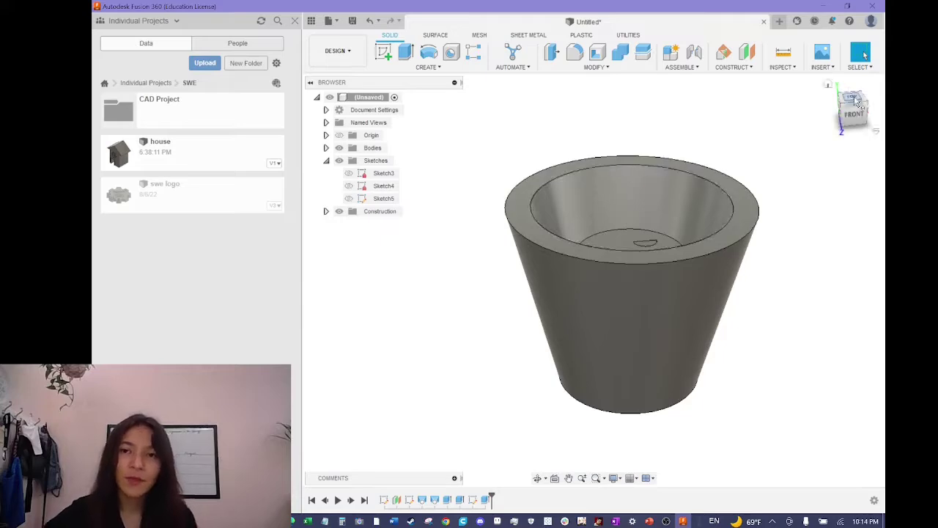
- Fillet the pot's outer and inner rim edges and the inner cylinder's top edge with a 0.05 in radius
mouse_move(854, 100)
left_mouse_down()
mouse_move(814, 121)
mouse_move(788, 151)
mouse_move(799, 126)
left_mouse_up()
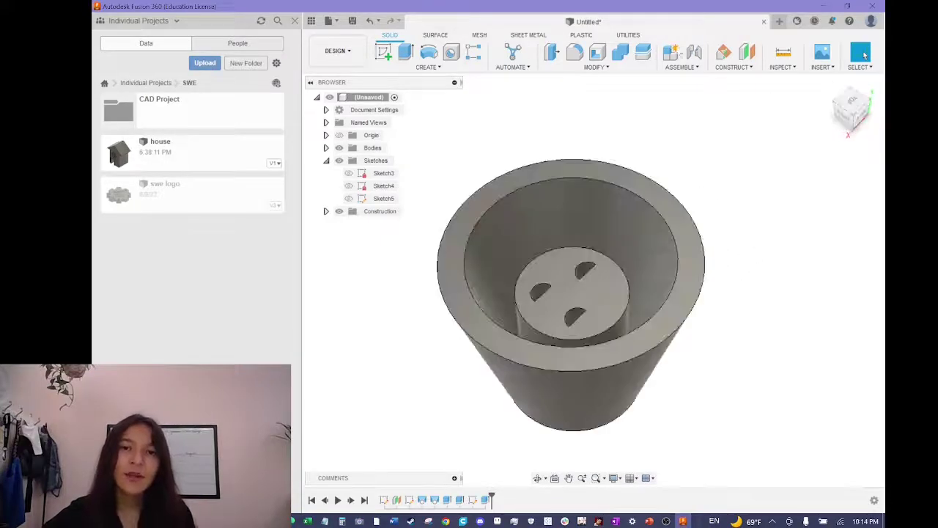
left_click(578, 60)
left_click(523, 165)
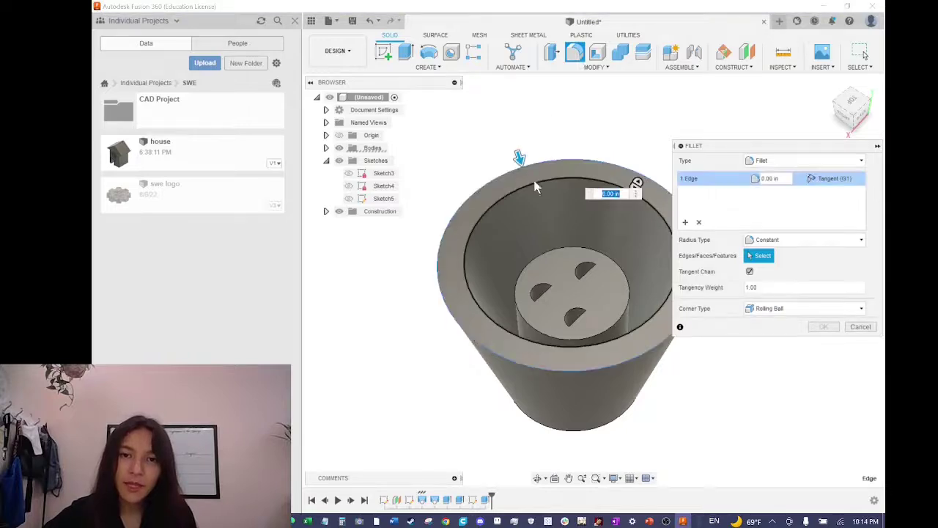
left_click(549, 252)
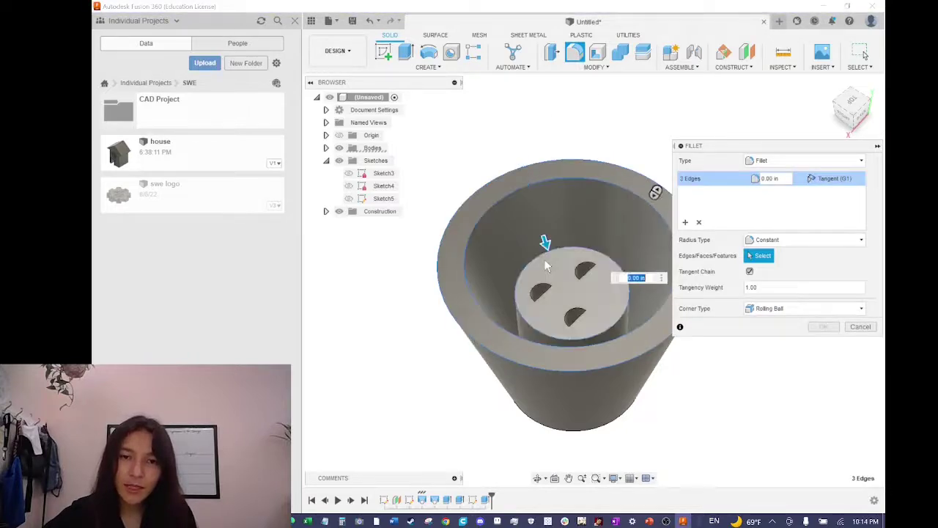
left_click_drag(545, 246, 586, 253)
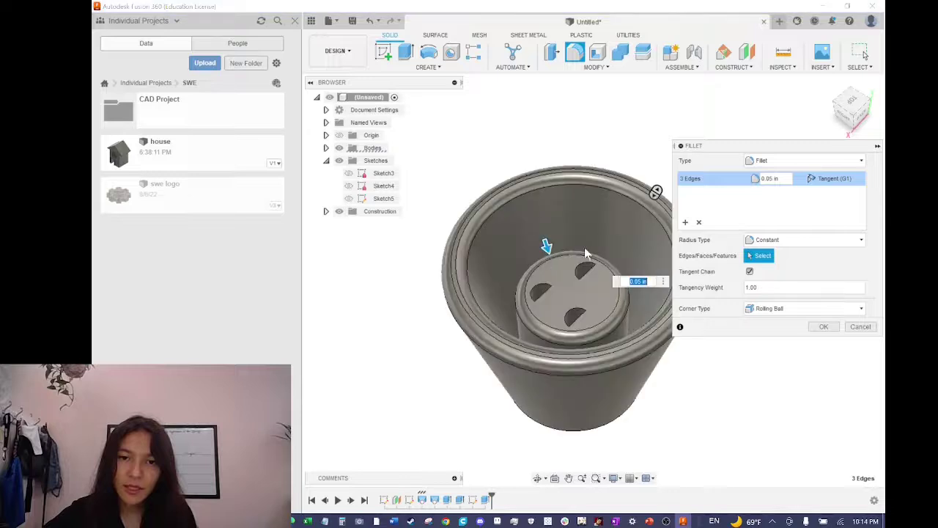
left_click(546, 246)
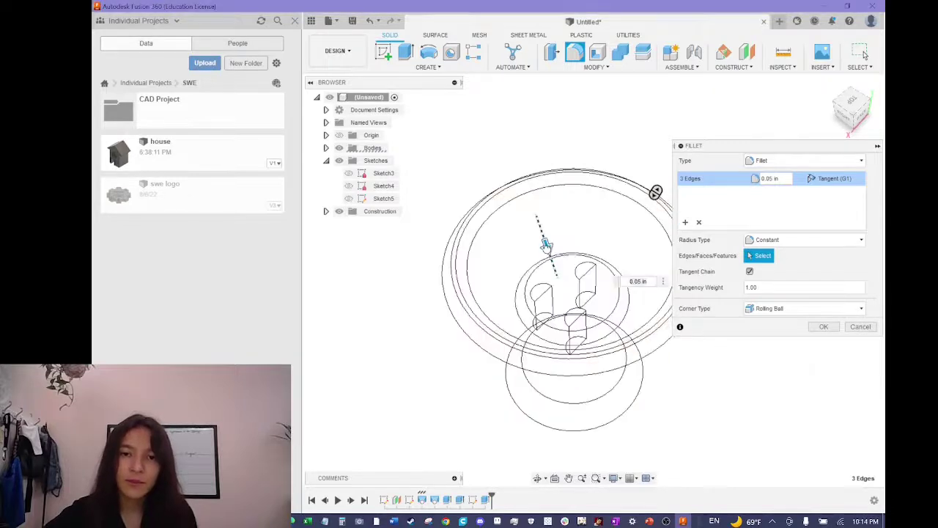